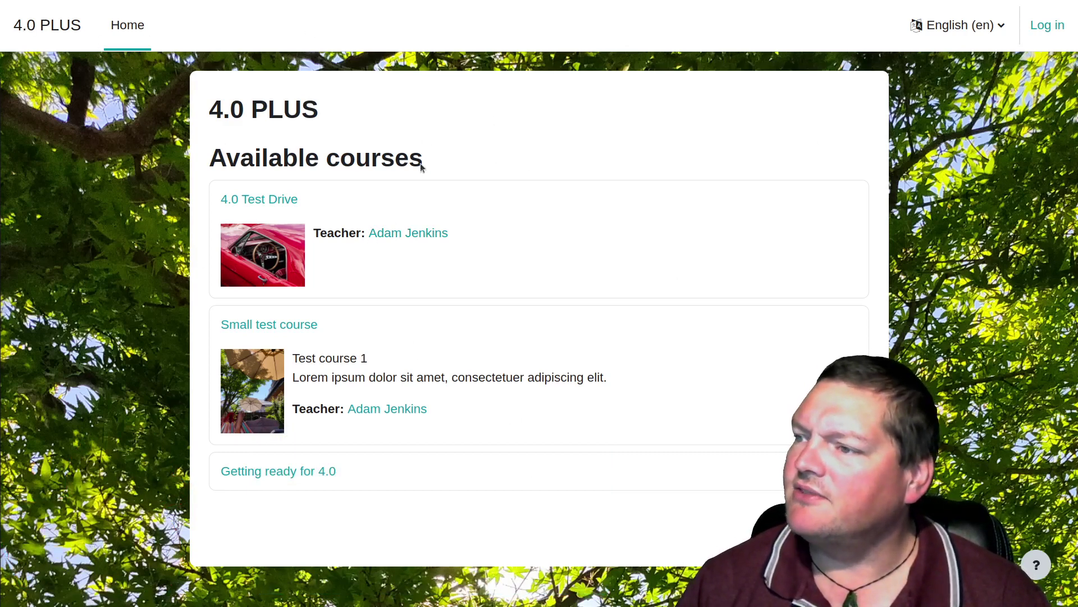
Open the login page, autofill the saved credentials, and keep the interface in English.
left_click(1048, 26)
key("ctrl+shift+l")
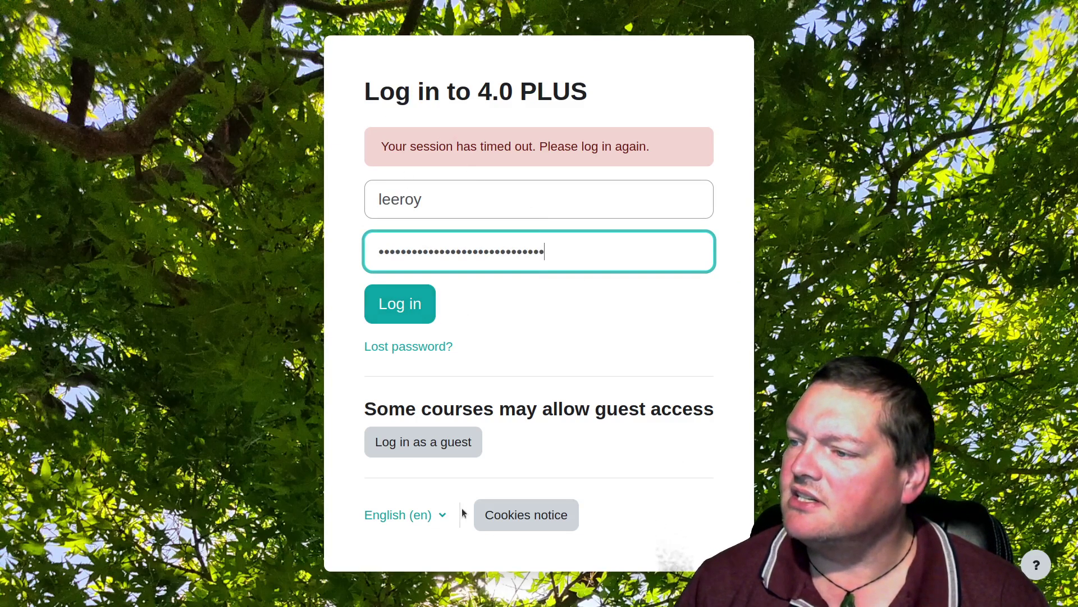
left_click(443, 515)
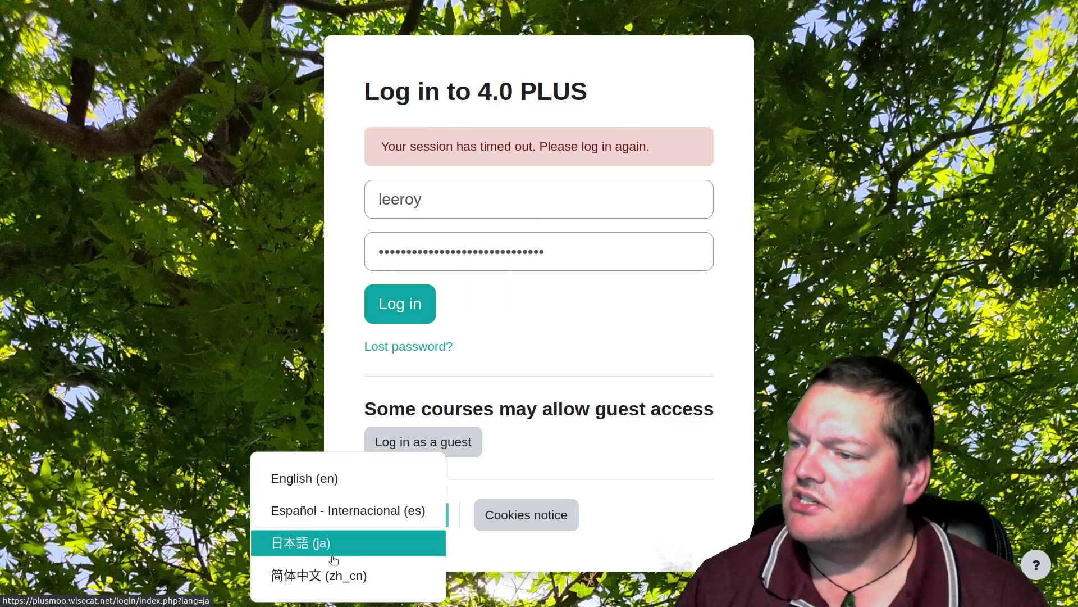
left_click(240, 383)
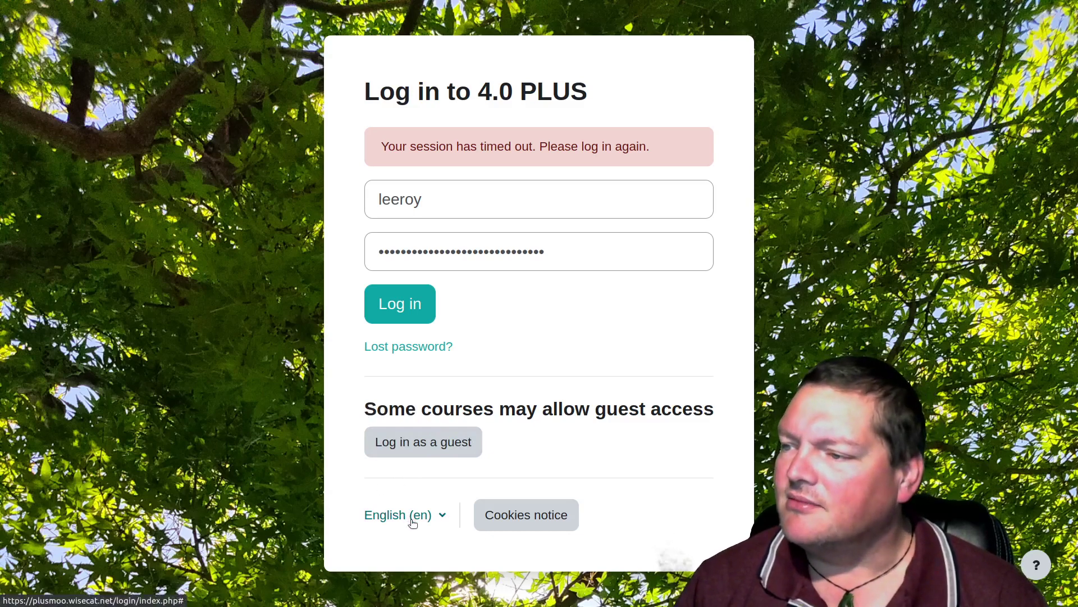
Switch the login page to 日本語 (ja) and refill the saved username and password.
left_click(432, 521)
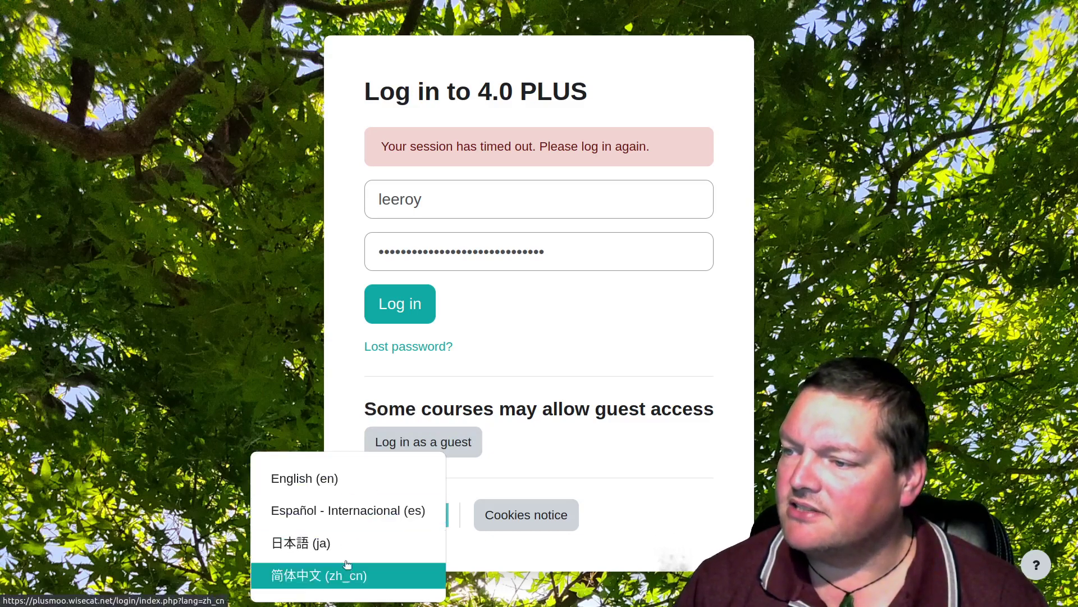
left_click(345, 543)
key("ctrl+shift+l")
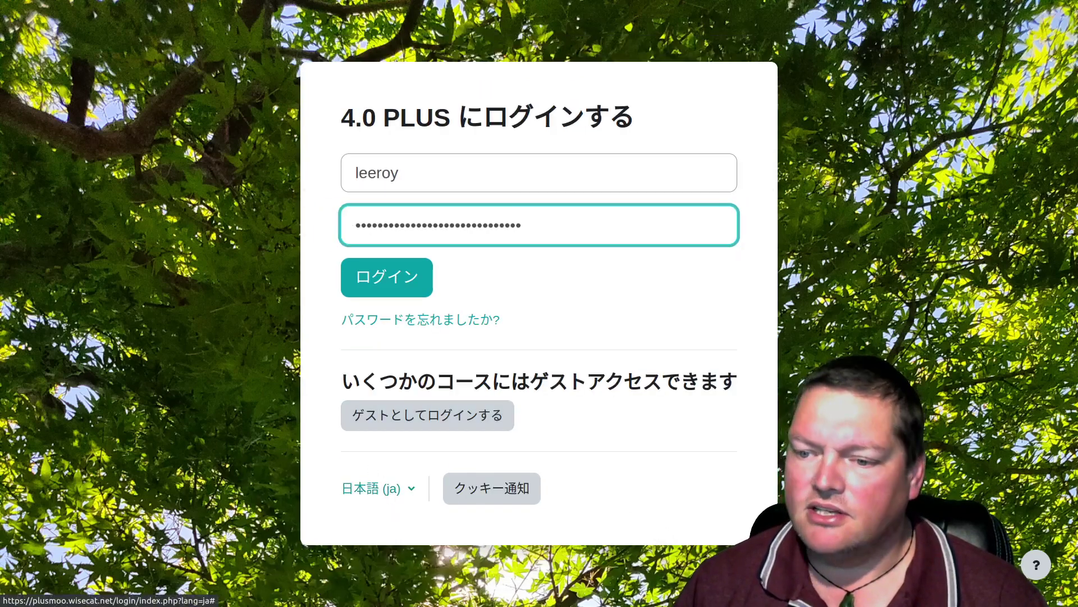
key("ctrl+shift+l")
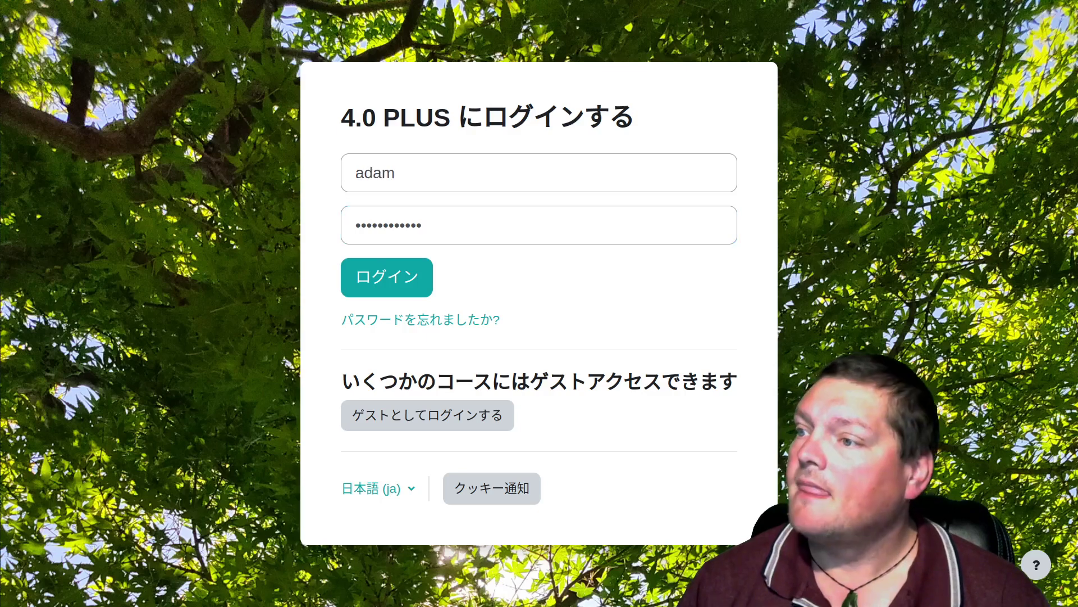
Log in and select the words Welcome, back and the first name in the heading.
left_click(418, 275)
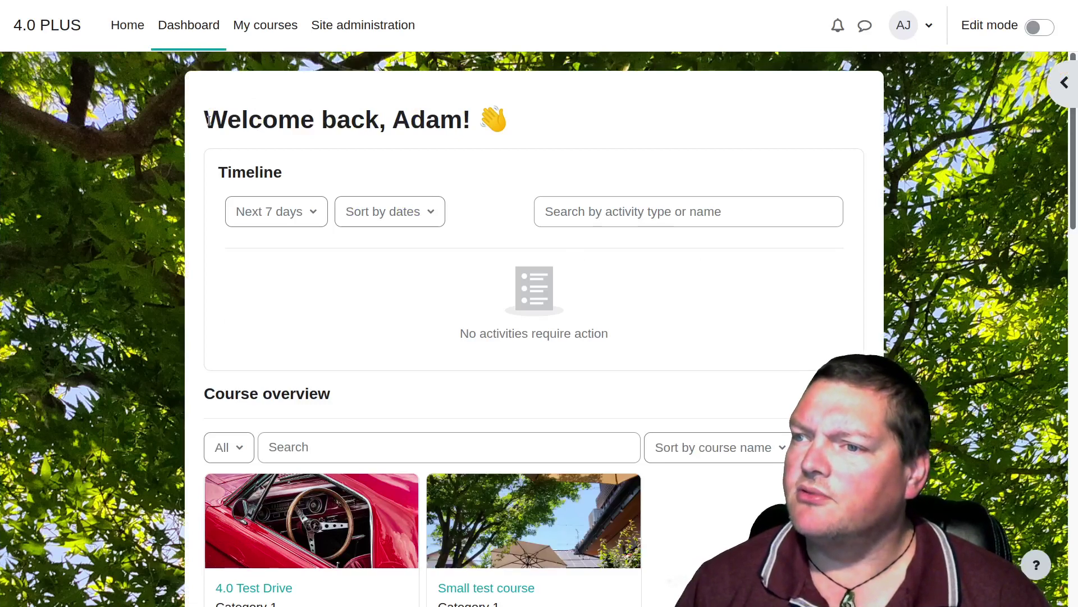
left_click_drag(209, 120, 470, 105)
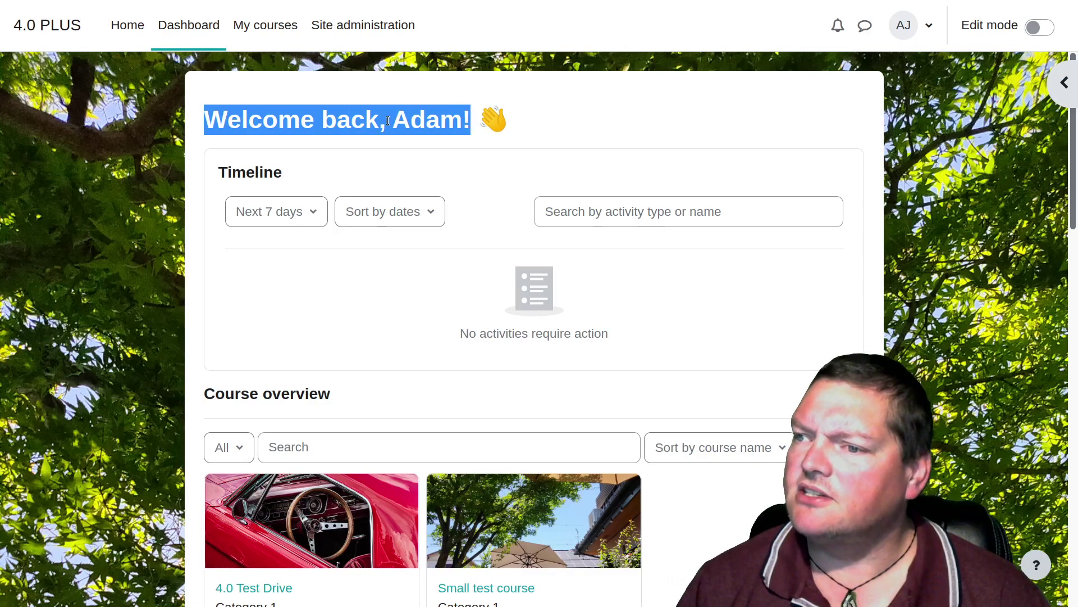
left_click(315, 120)
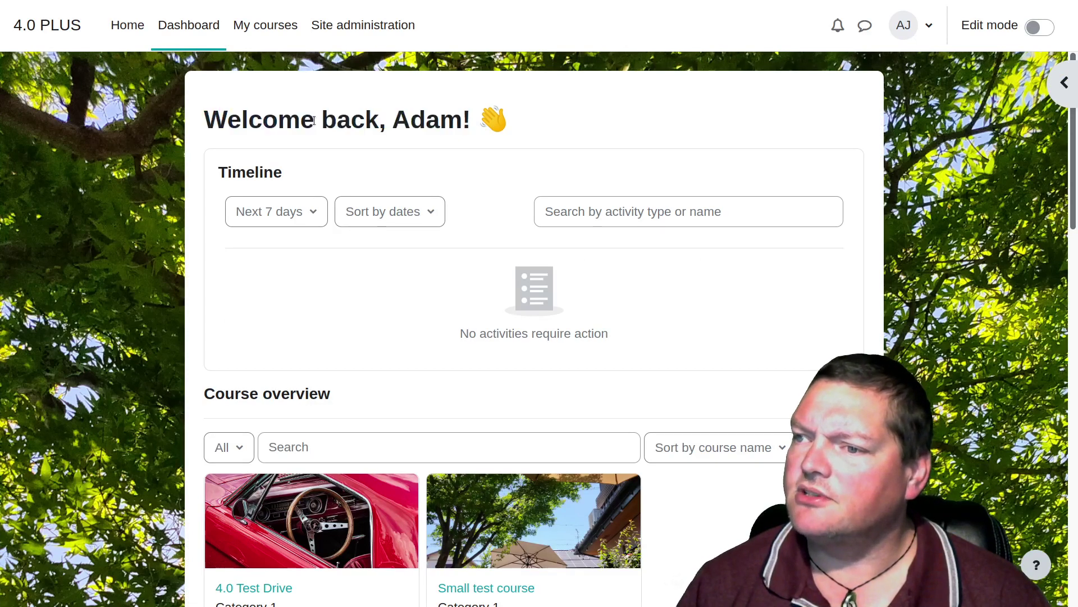
double_click(231, 120)
left_click(333, 124)
double_click(353, 121)
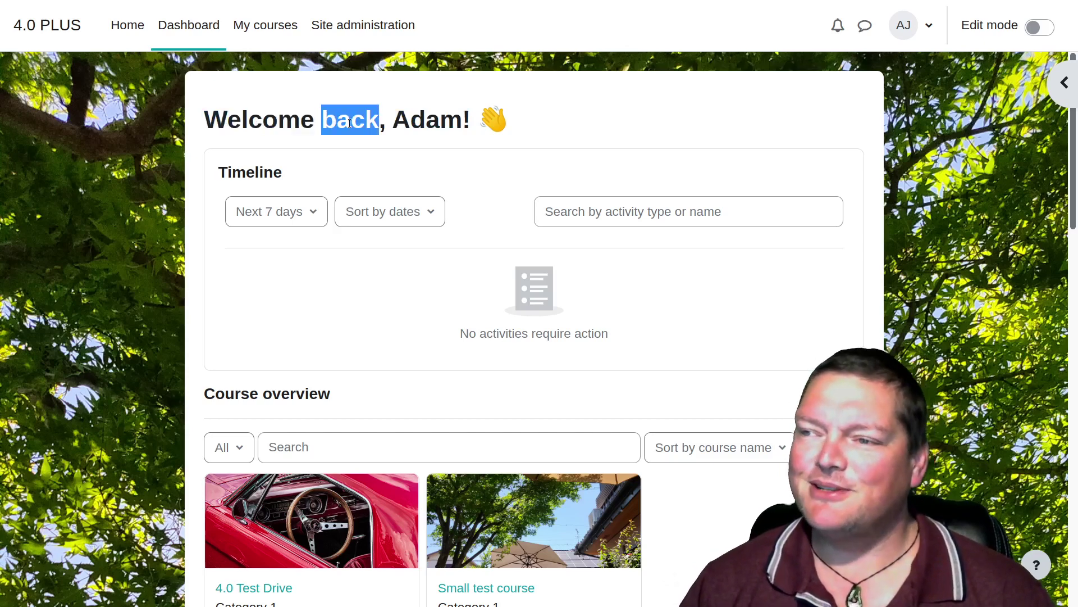
left_click(391, 120)
double_click(391, 119)
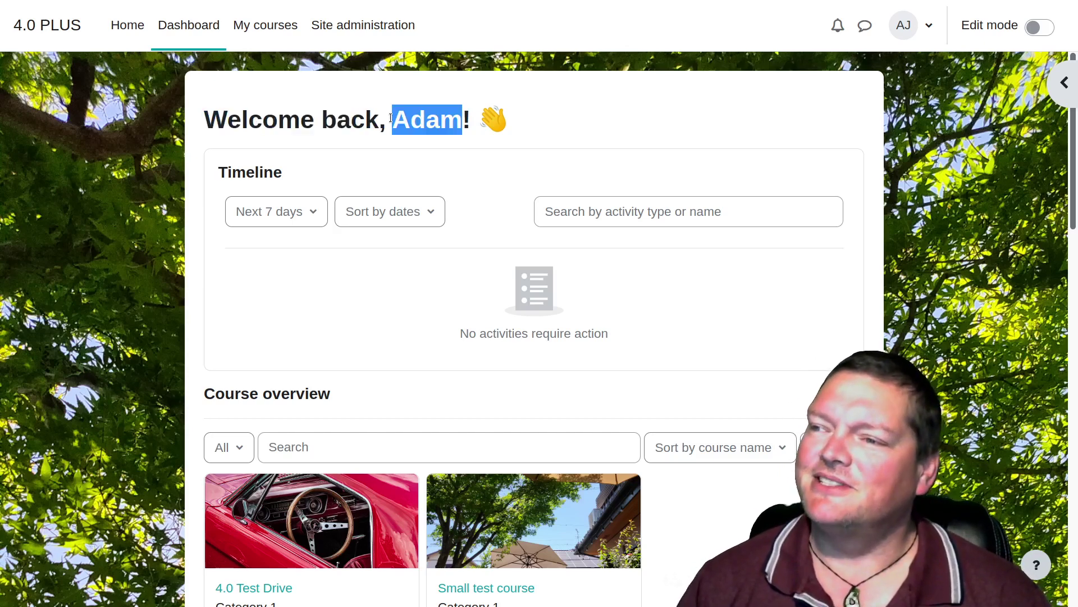
left_click(391, 119)
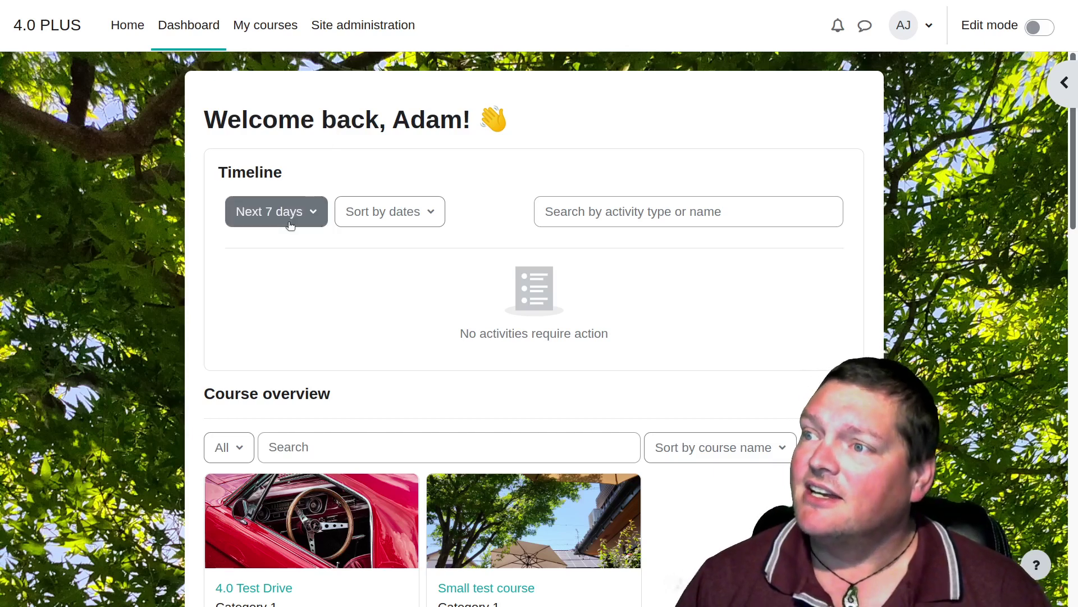
Select the whole welcome heading, then visit site home and return to the Dashboard.
left_click_drag(466, 117, 265, 100)
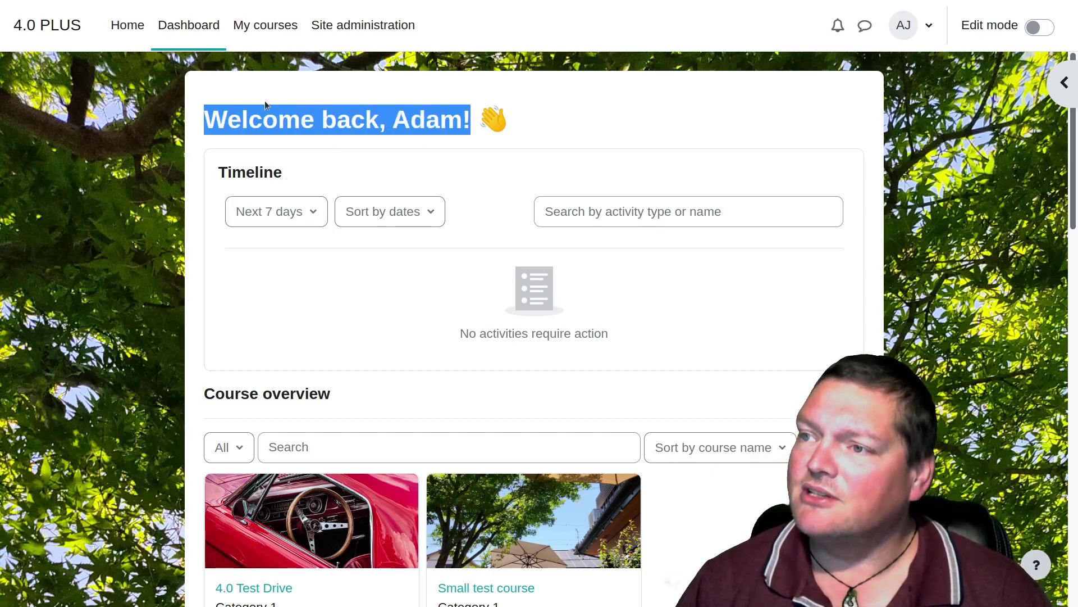
double_click(232, 103)
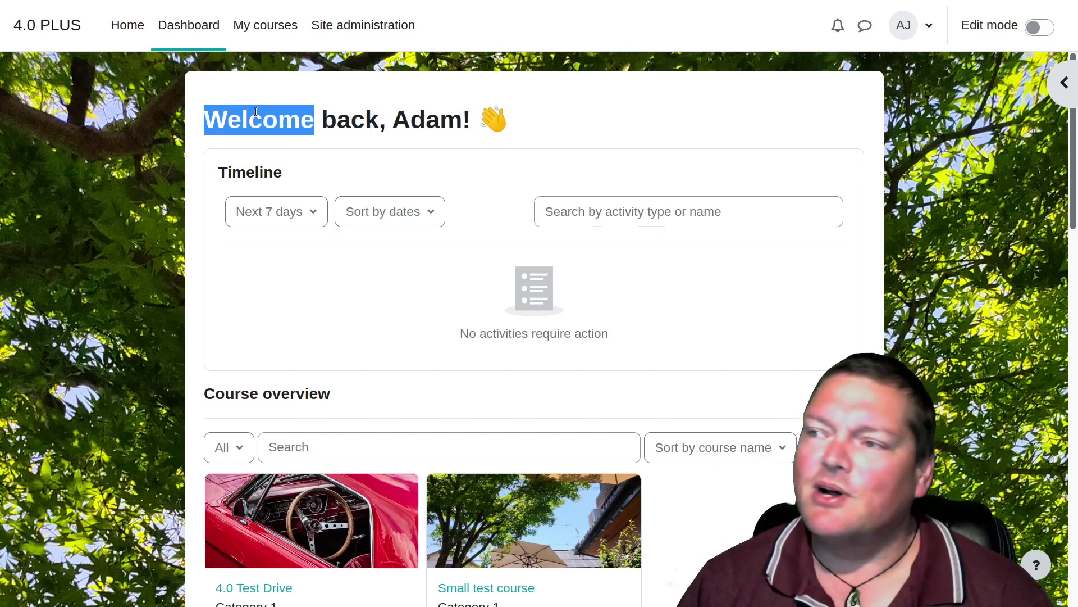
left_click(118, 26)
left_click(178, 28)
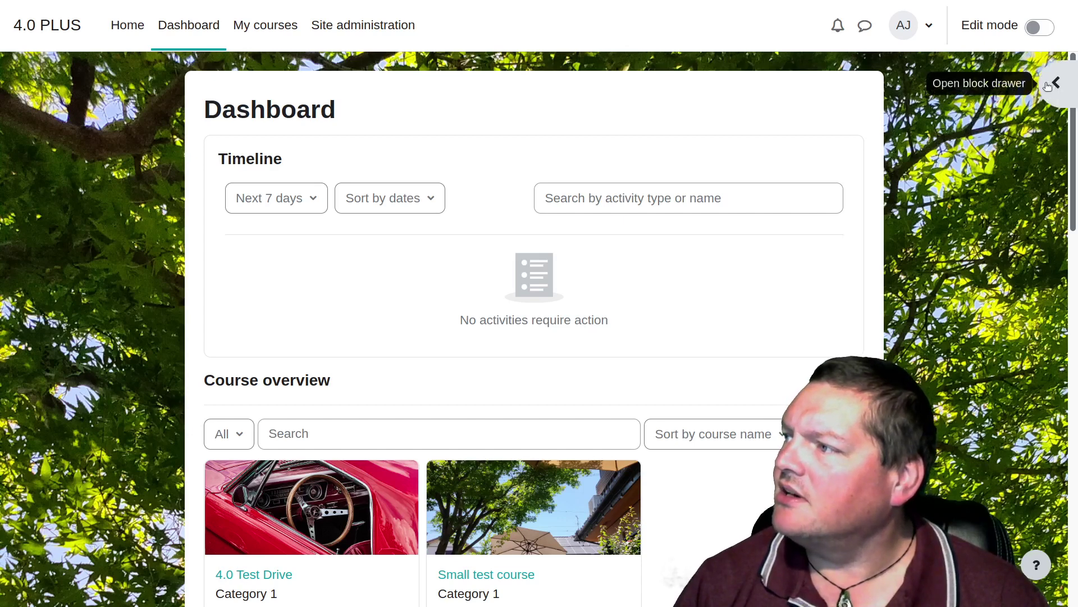
left_click(1048, 86)
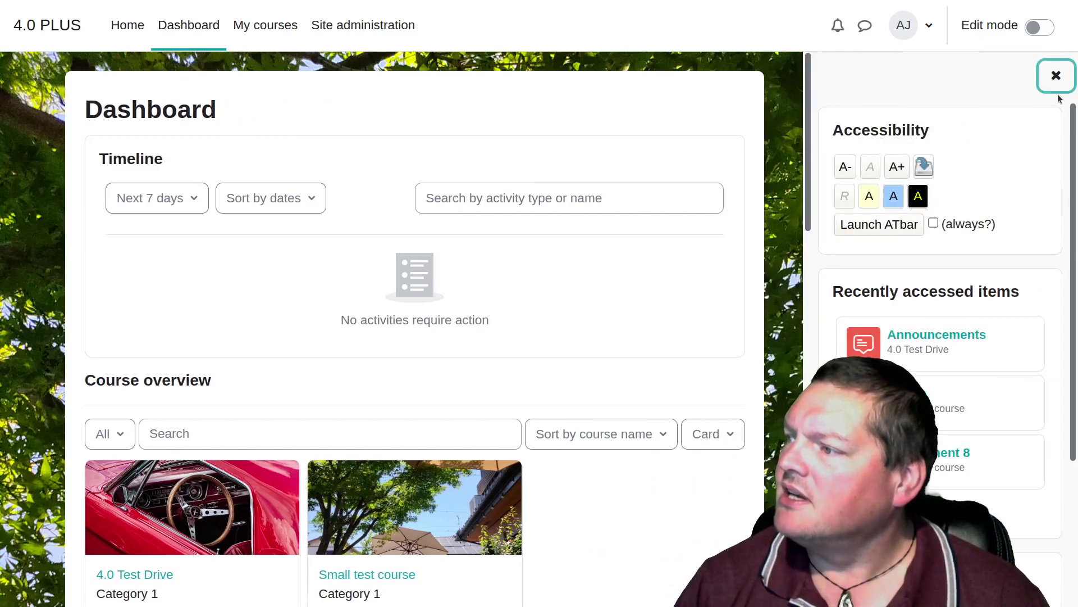
scroll(1025, 204, "down", 3)
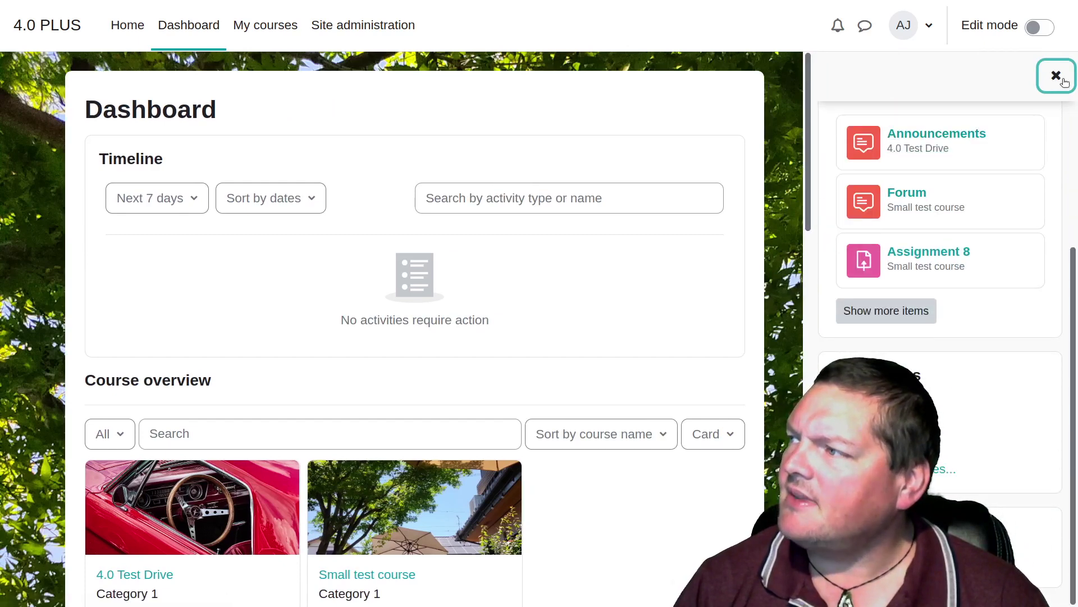
scroll(1031, 268, "up", 3)
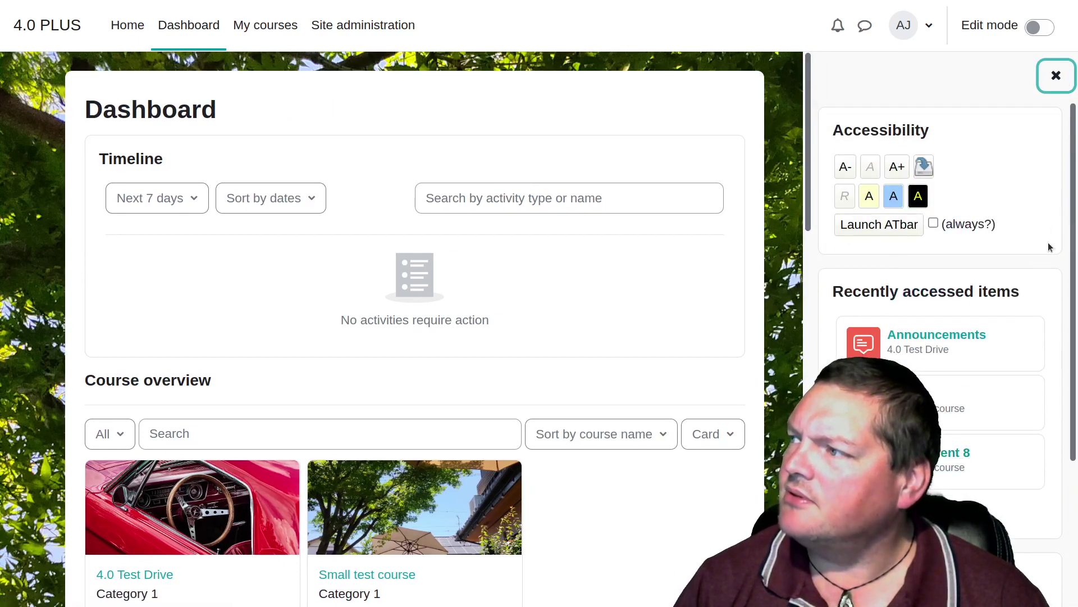
left_click(1055, 77)
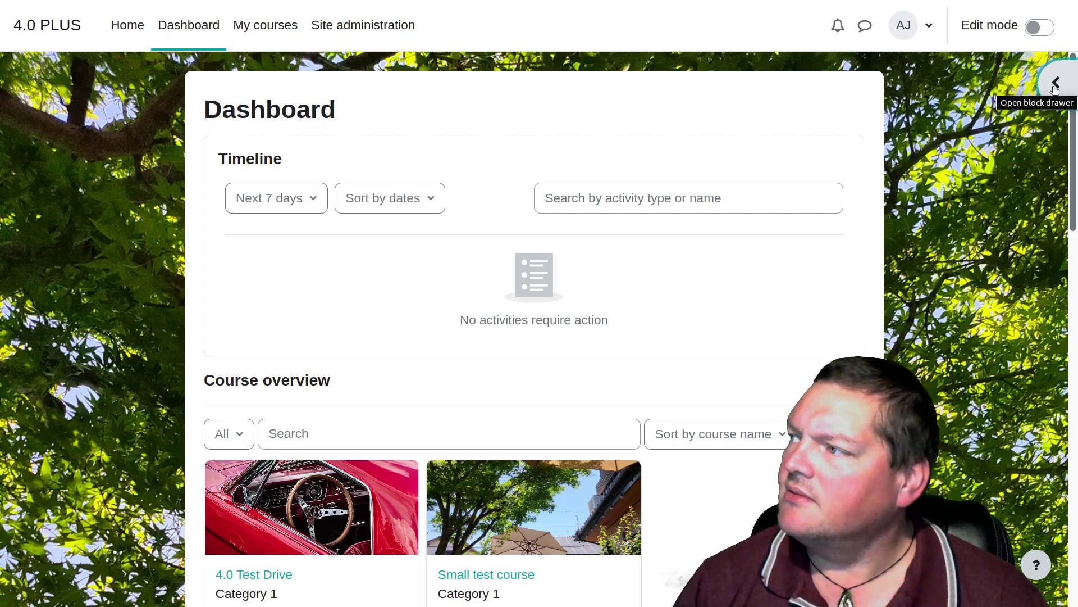
left_click(1053, 85)
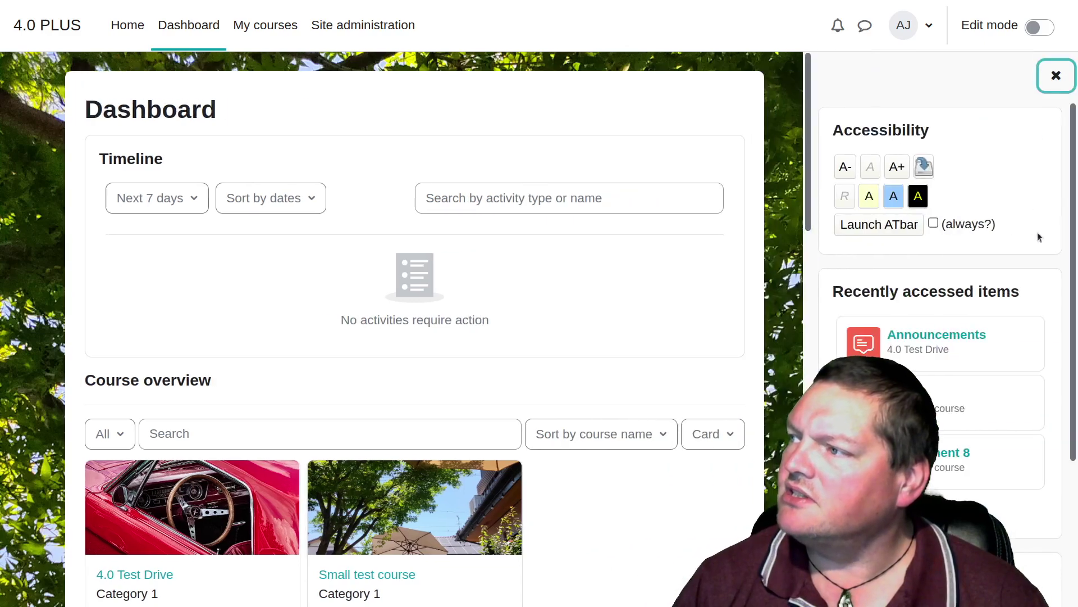
left_click(1067, 82)
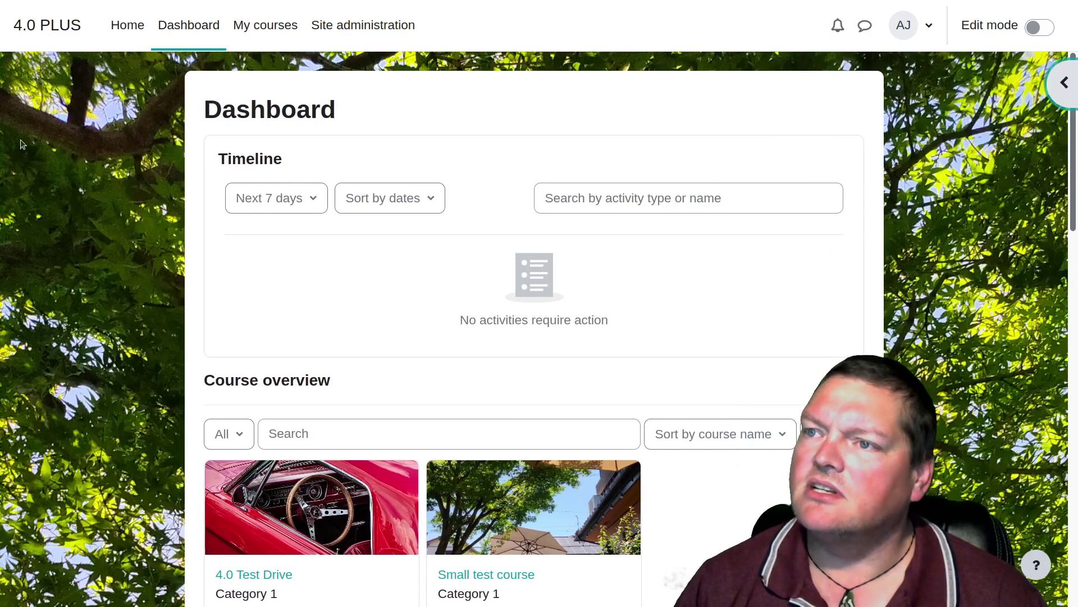
left_click(42, 24)
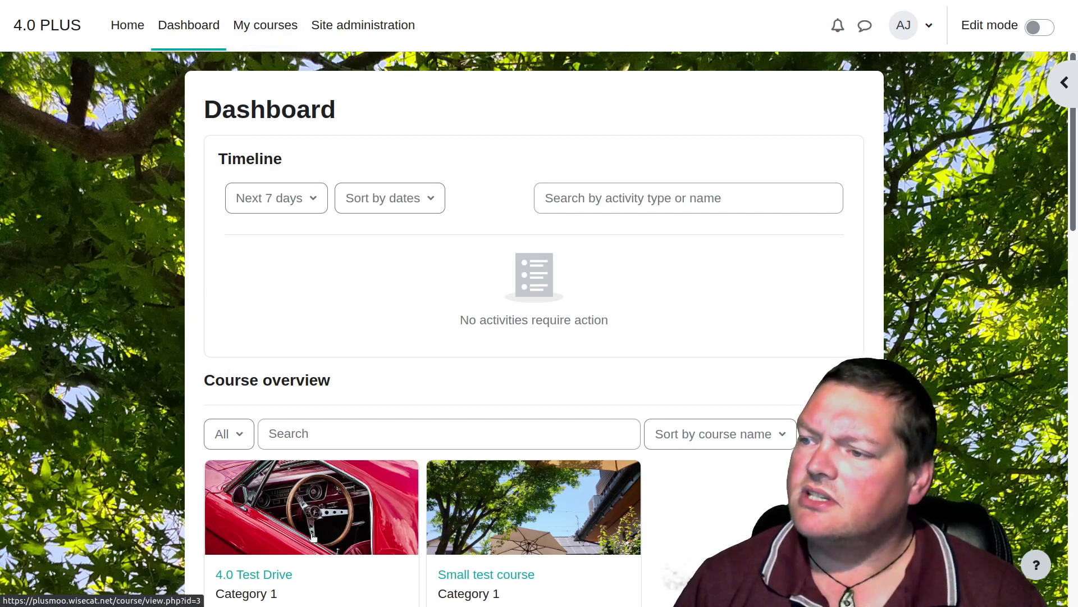
Open 4.0 Test Drive, expand its Topics 1 and 2, and return to the Dashboard.
left_click(311, 508)
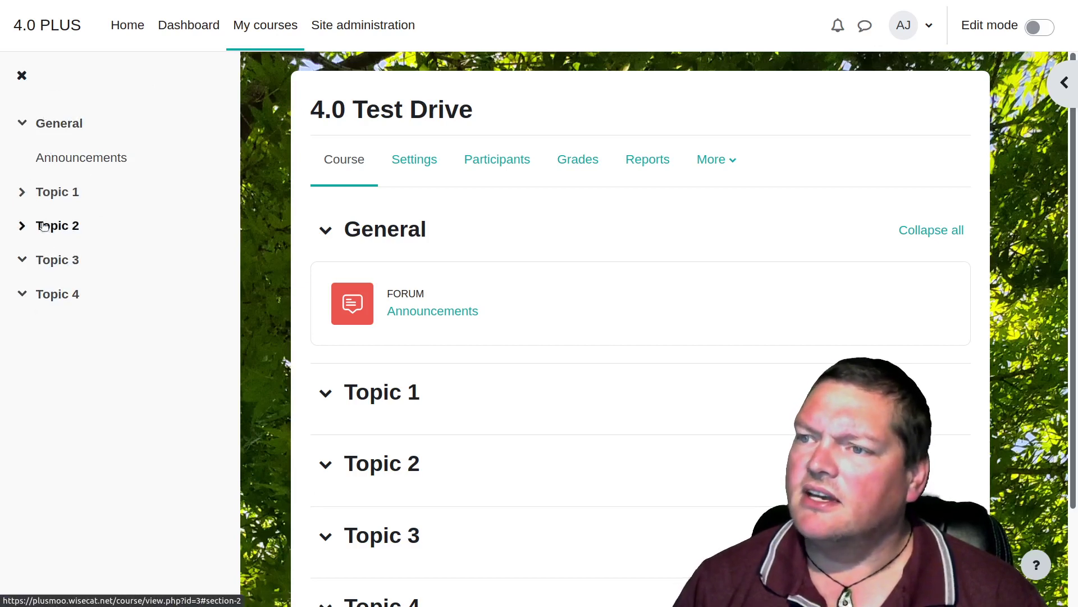
left_click(20, 192)
left_click(23, 228)
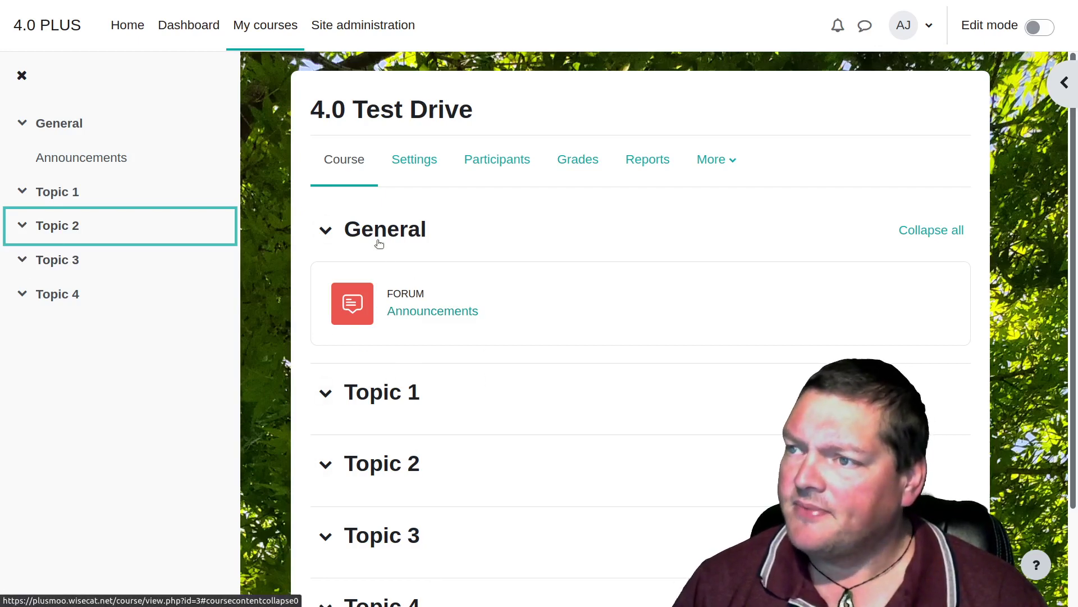
left_click(207, 33)
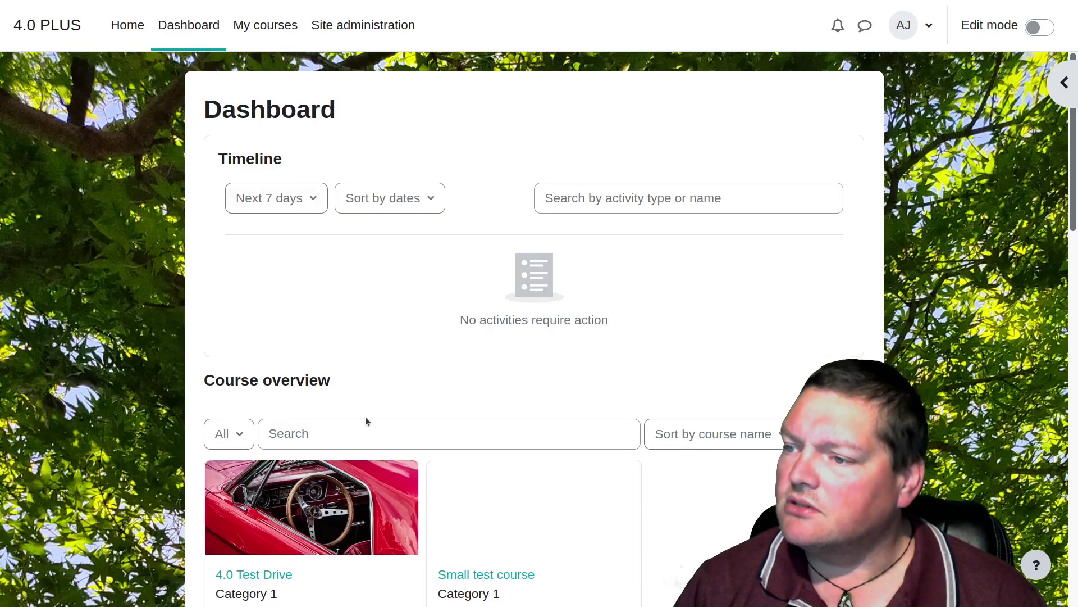
Open Small test course and collapse then re-expand Topic 2 in the course index.
scroll(458, 432, "down", 1)
left_click(543, 437)
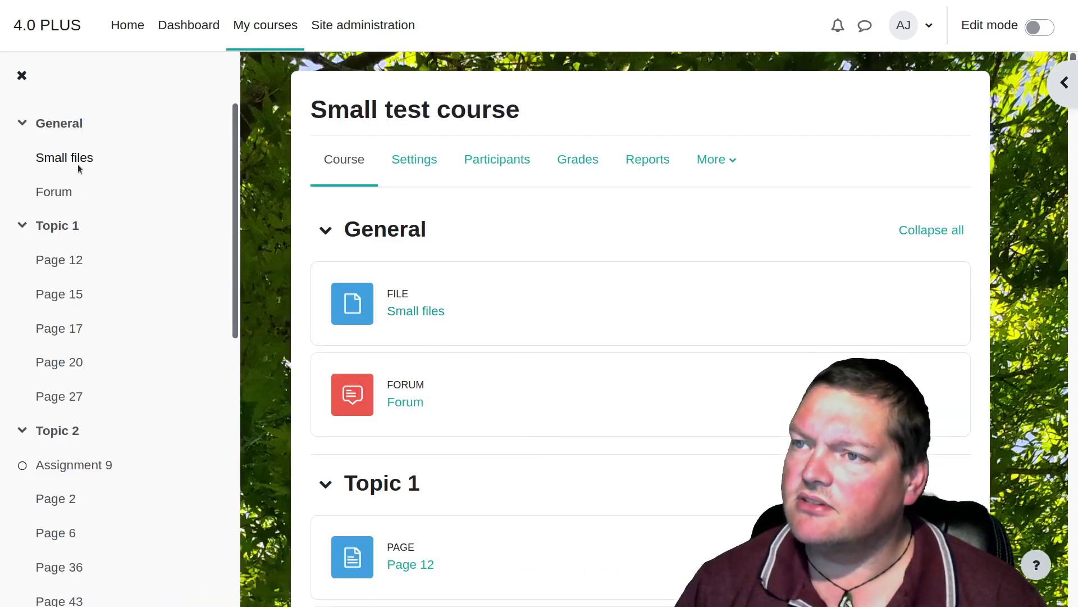
scroll(109, 370, "down", 3)
scroll(110, 371, "up", 2)
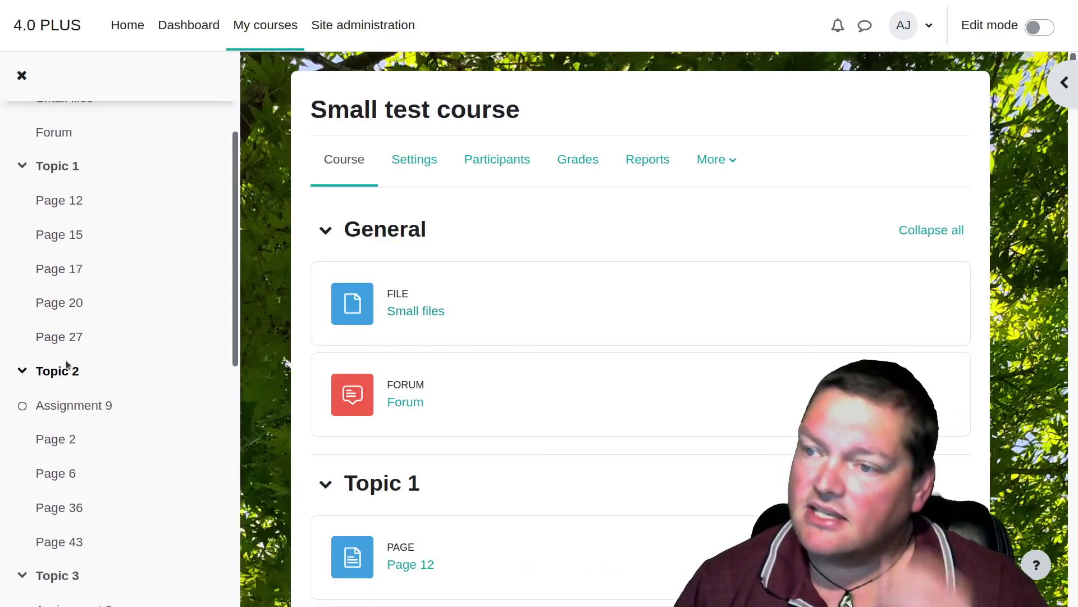
left_click(22, 370)
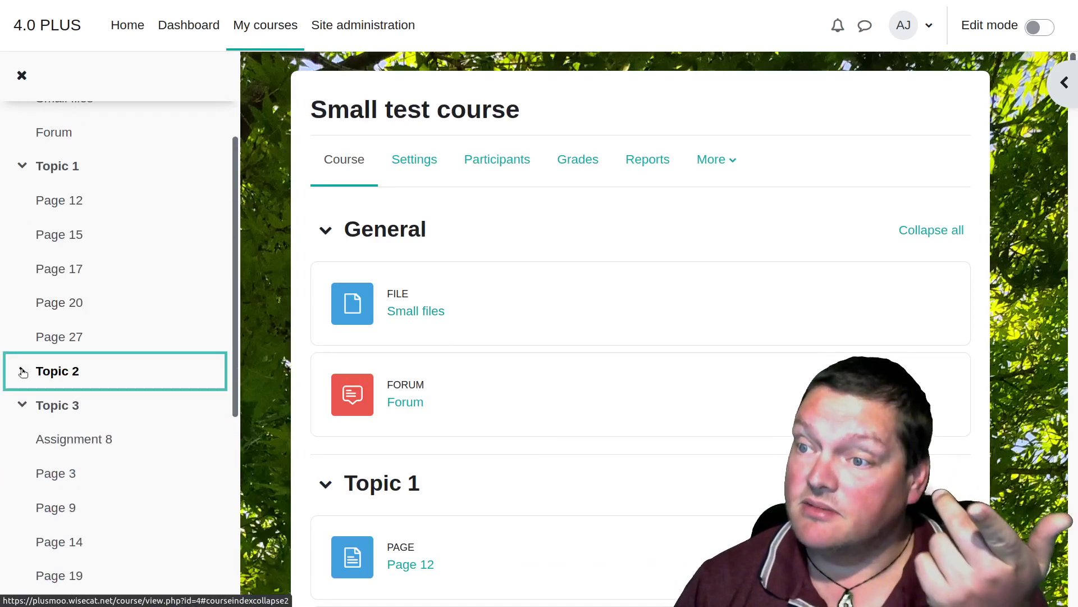
left_click(23, 371)
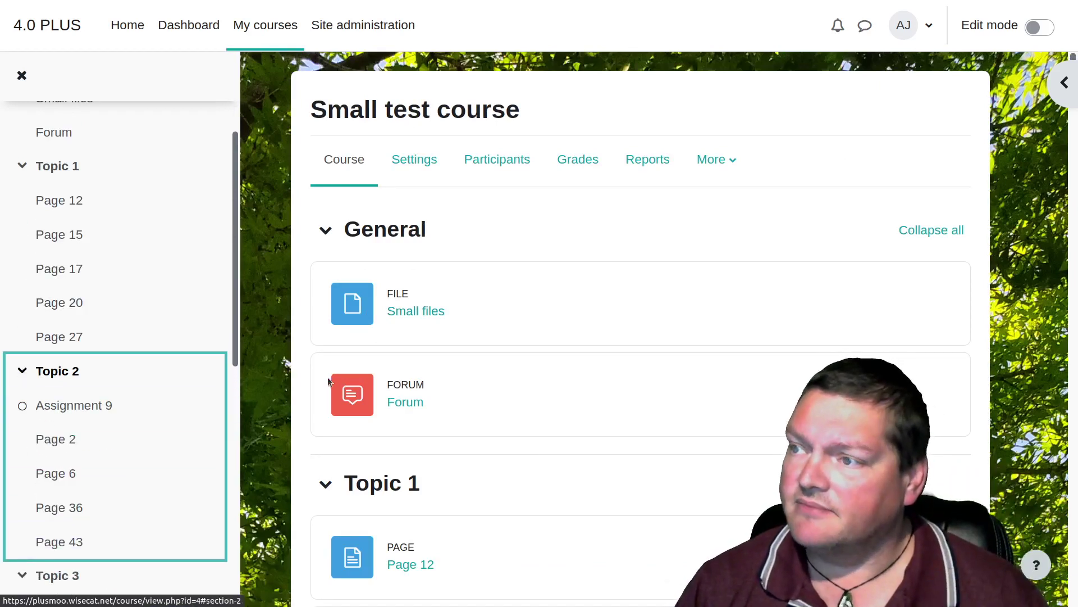
scroll(109, 276, "up", 1)
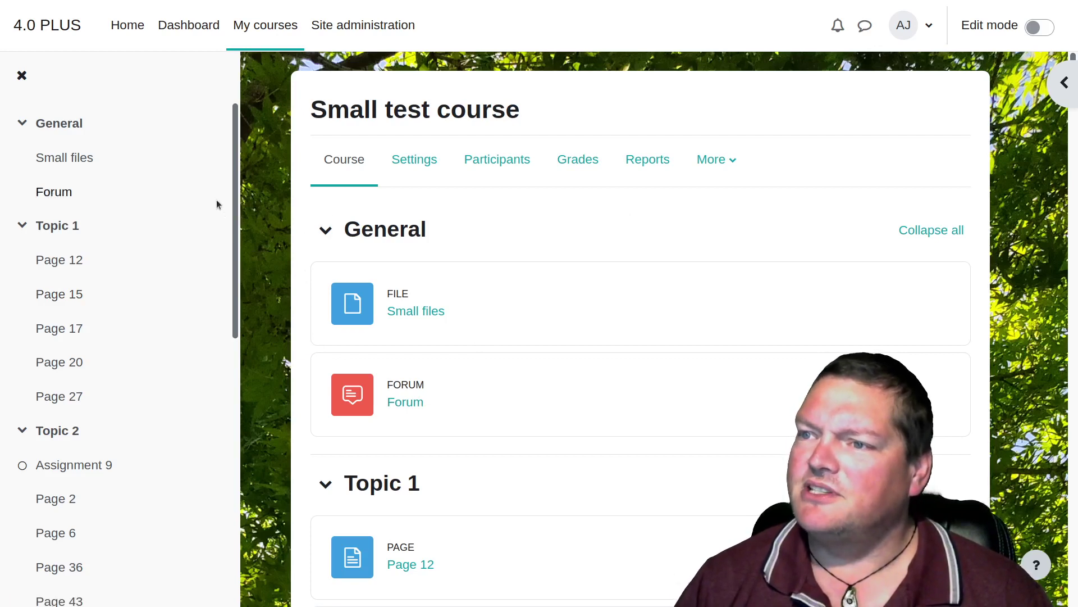
Expand Topics 4, 5, 6, 7 and 8 in the course index.
scroll(136, 197, "down", 4)
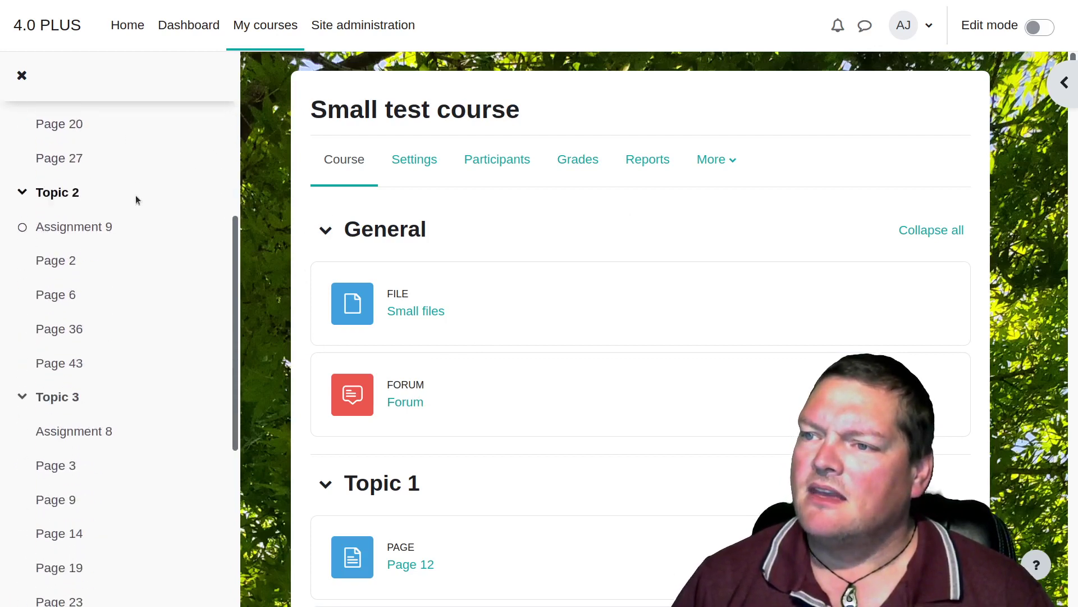
scroll(137, 196, "down", 5)
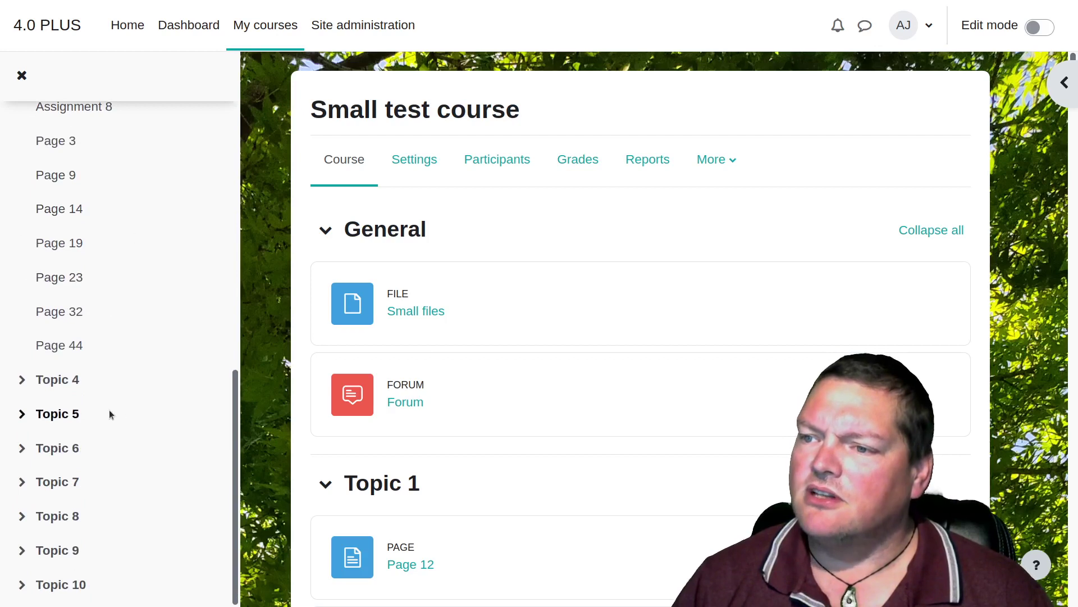
left_click(22, 381)
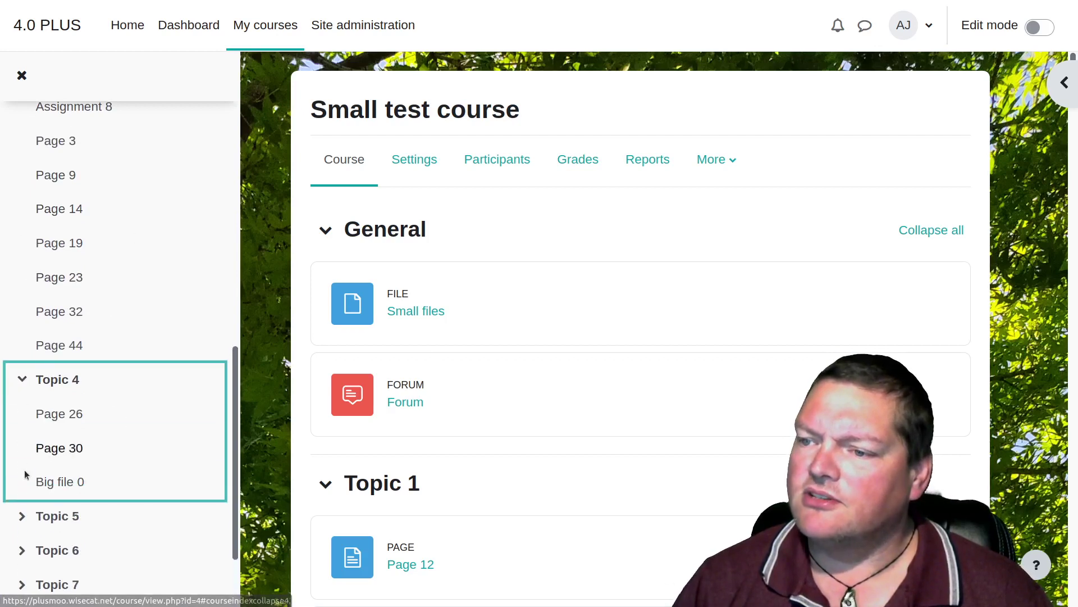
left_click(22, 515)
scroll(25, 516, "down", 3)
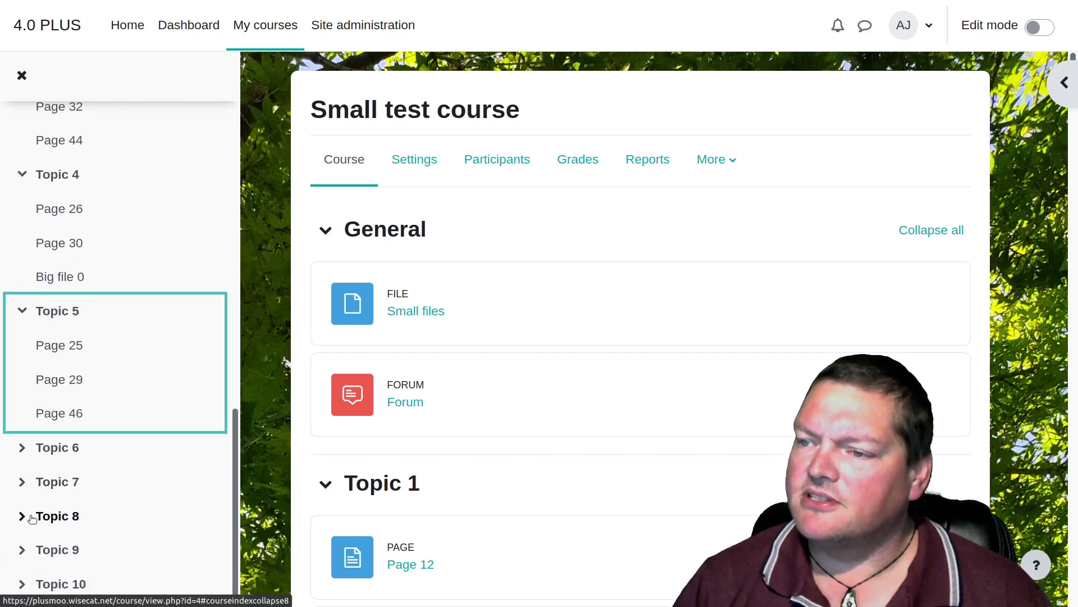
left_click(23, 448)
scroll(28, 489, "down", 5)
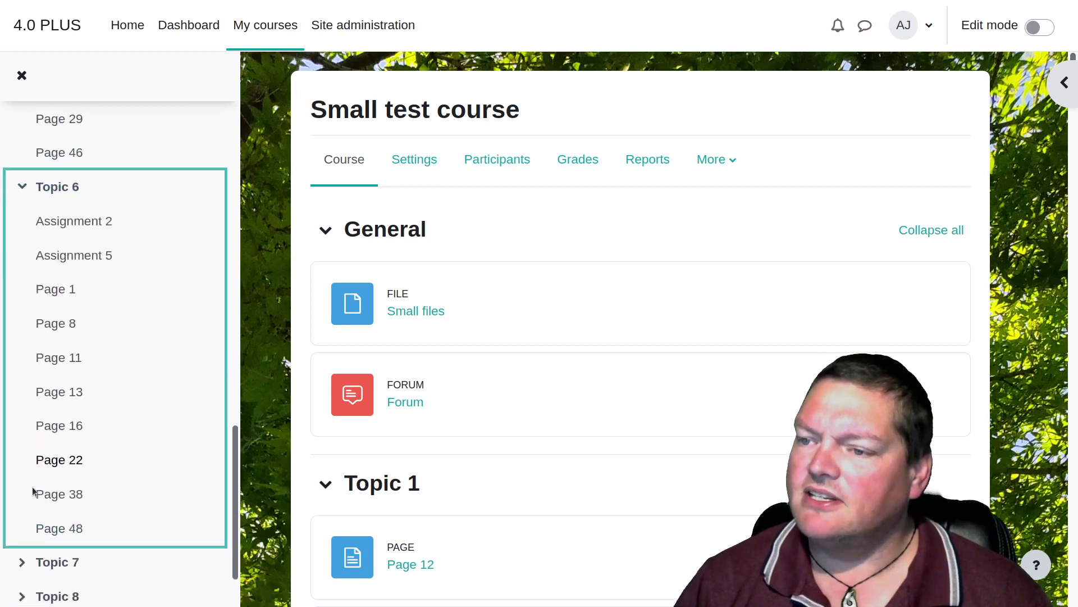
left_click(23, 482)
scroll(23, 523, "down", 5)
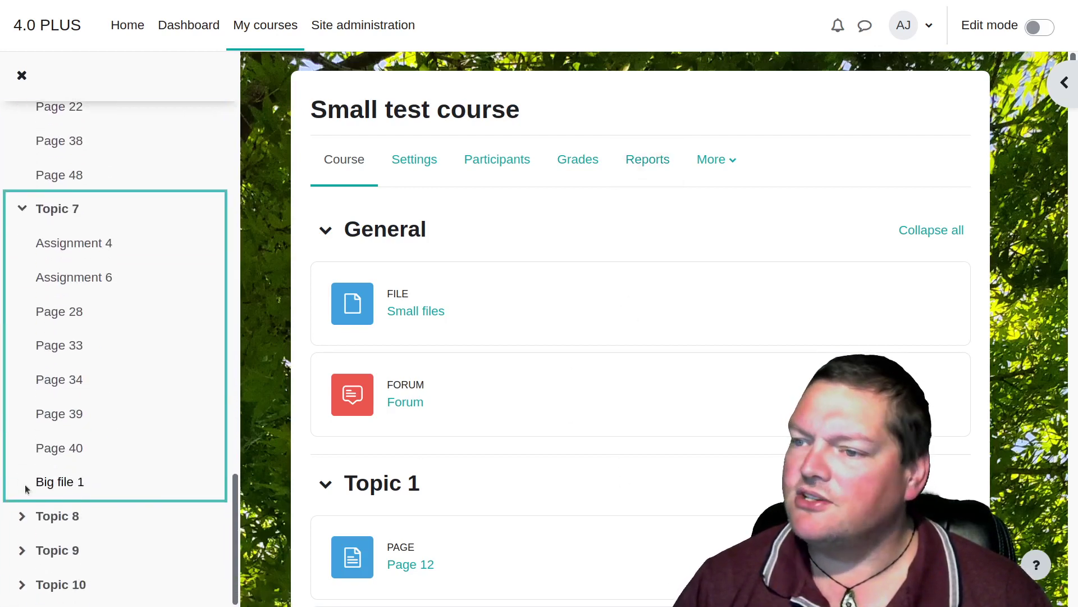
left_click(23, 517)
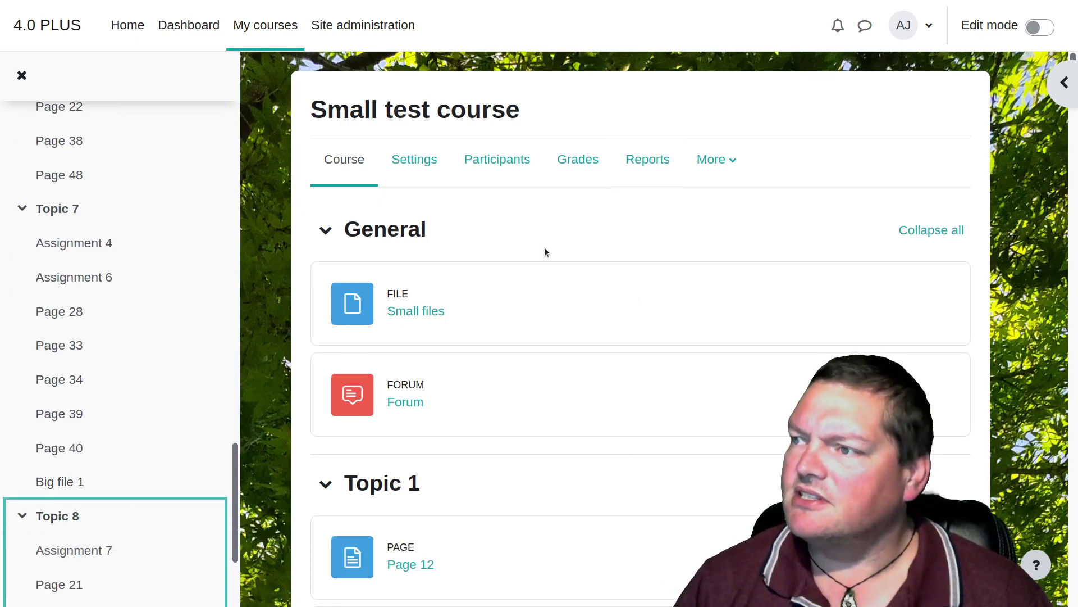
scroll(544, 250, "down", 5)
scroll(549, 230, "down", 4)
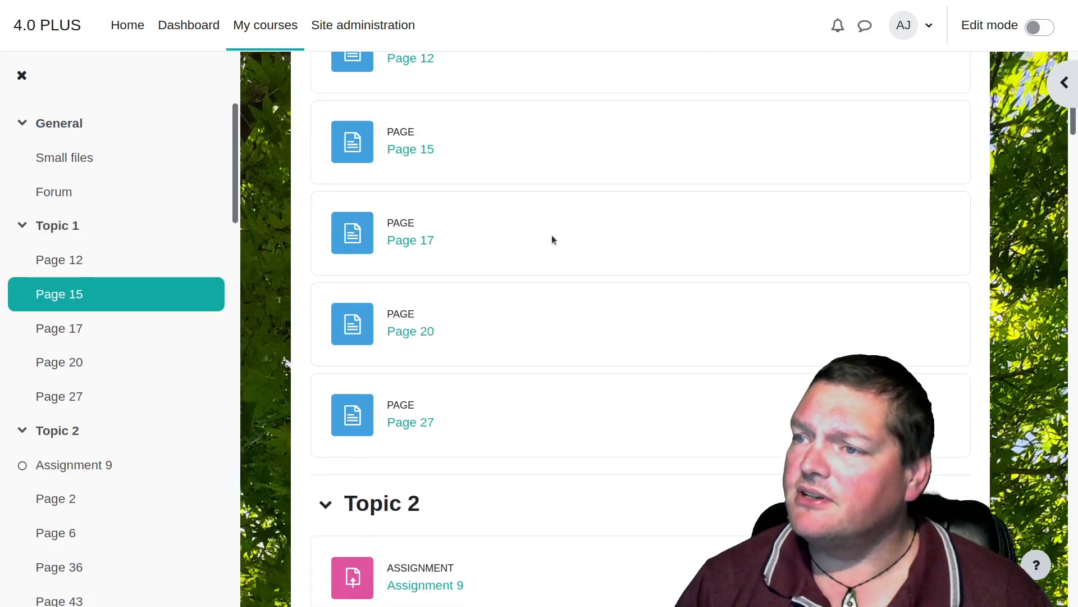
scroll(552, 231, "down", 8)
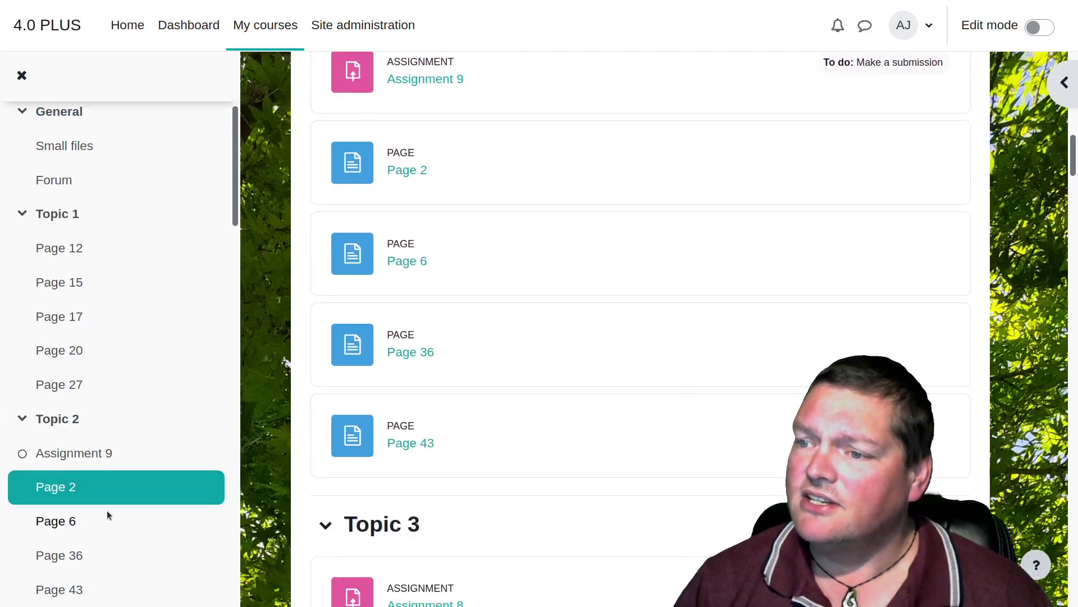
scroll(114, 490, "down", 3)
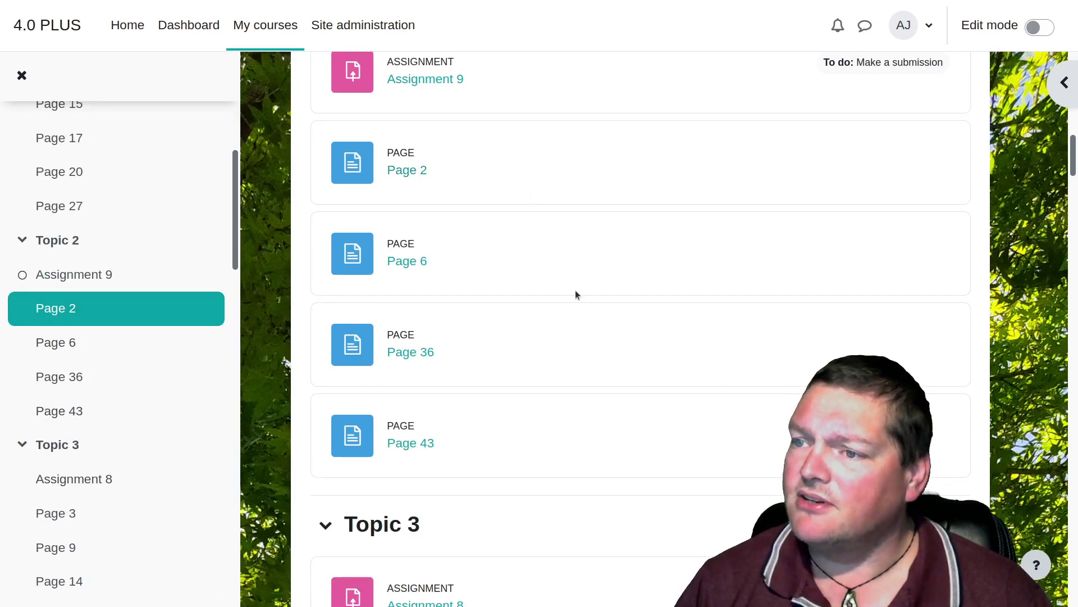
scroll(579, 291, "down", 9)
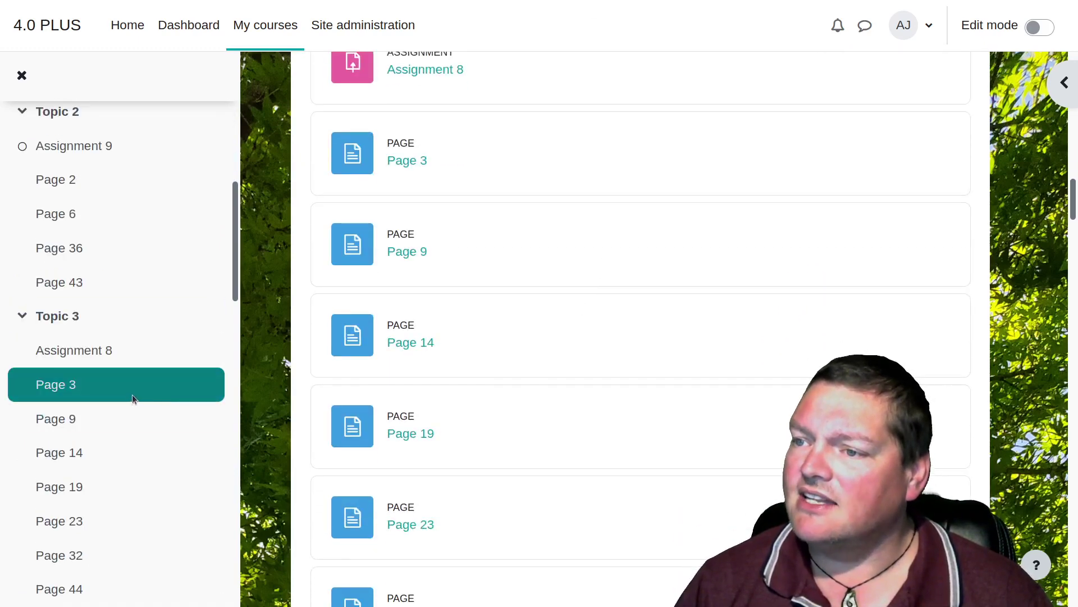
scroll(628, 261, "down", 8)
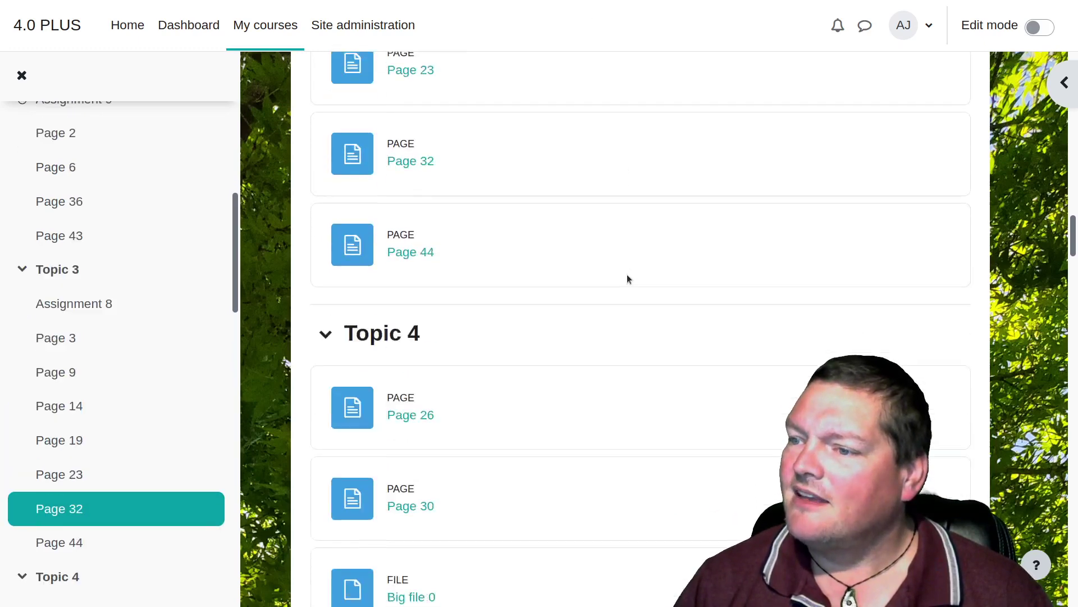
scroll(625, 281, "down", 6)
scroll(612, 278, "up", 1)
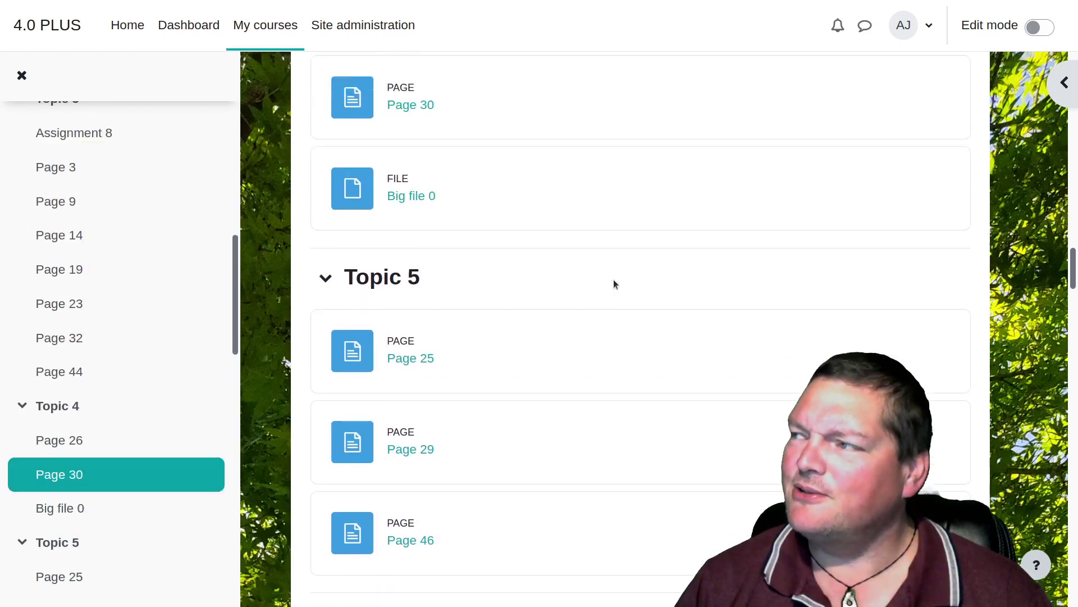
scroll(613, 278, "up", 3)
scroll(787, 194, "up", 6)
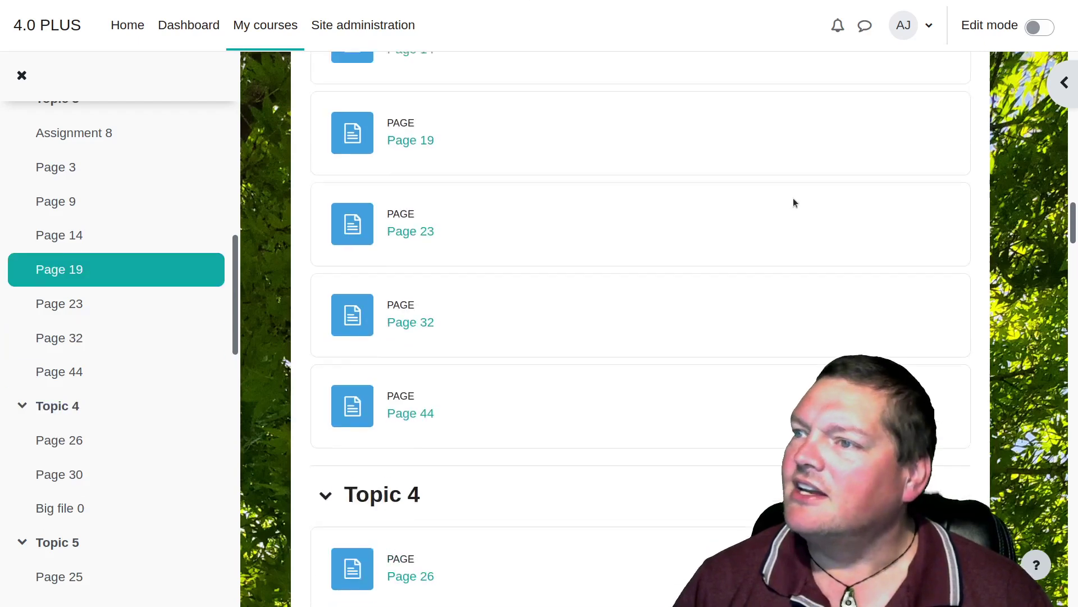
scroll(795, 202, "up", 15)
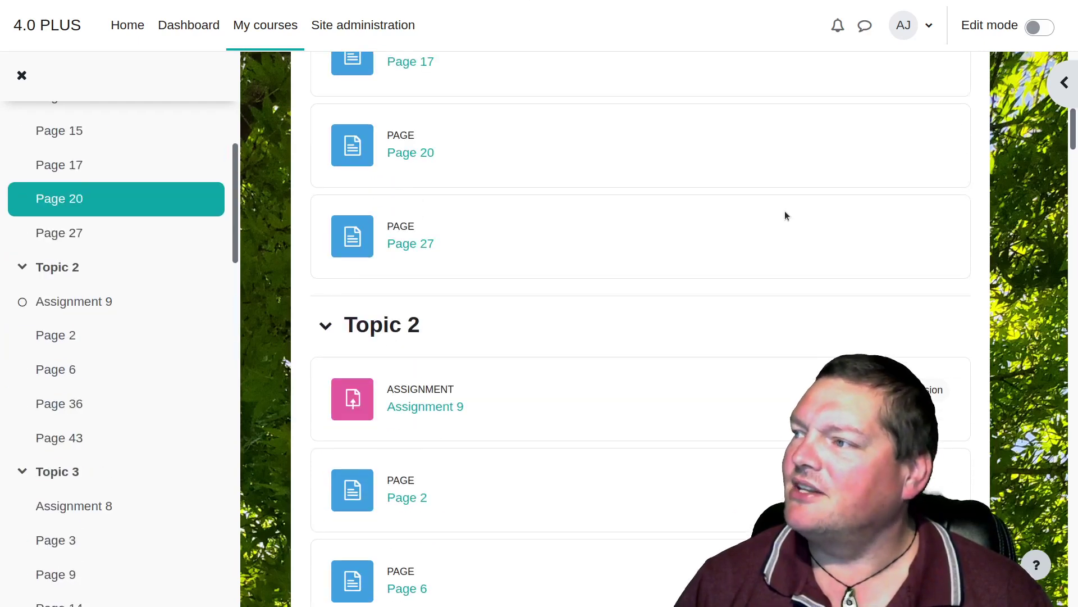
scroll(792, 212, "up", 12)
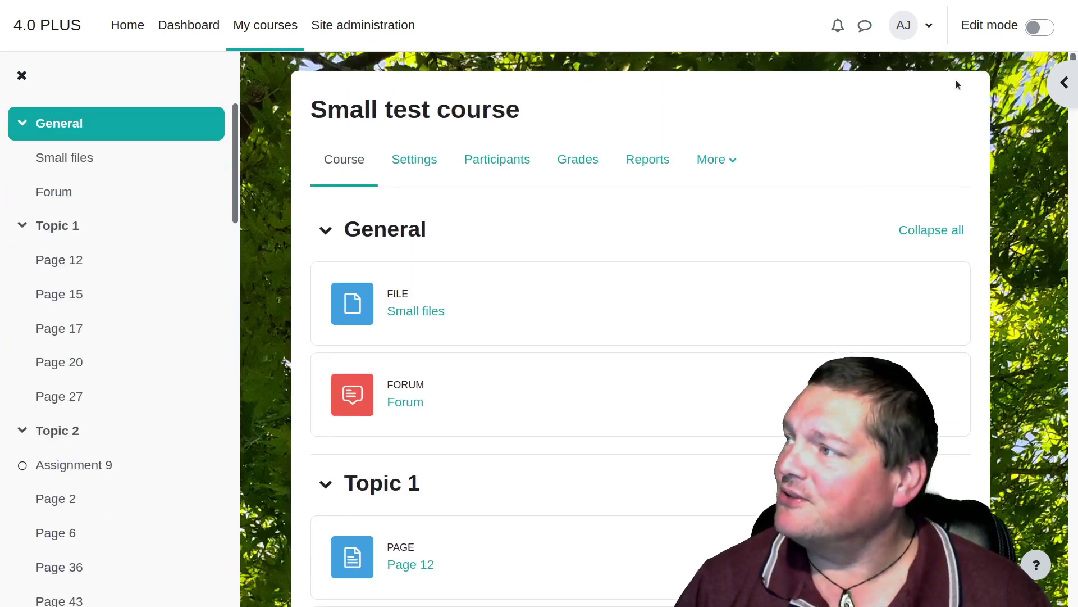
Turn on Edit mode for Small test course.
left_click(1040, 28)
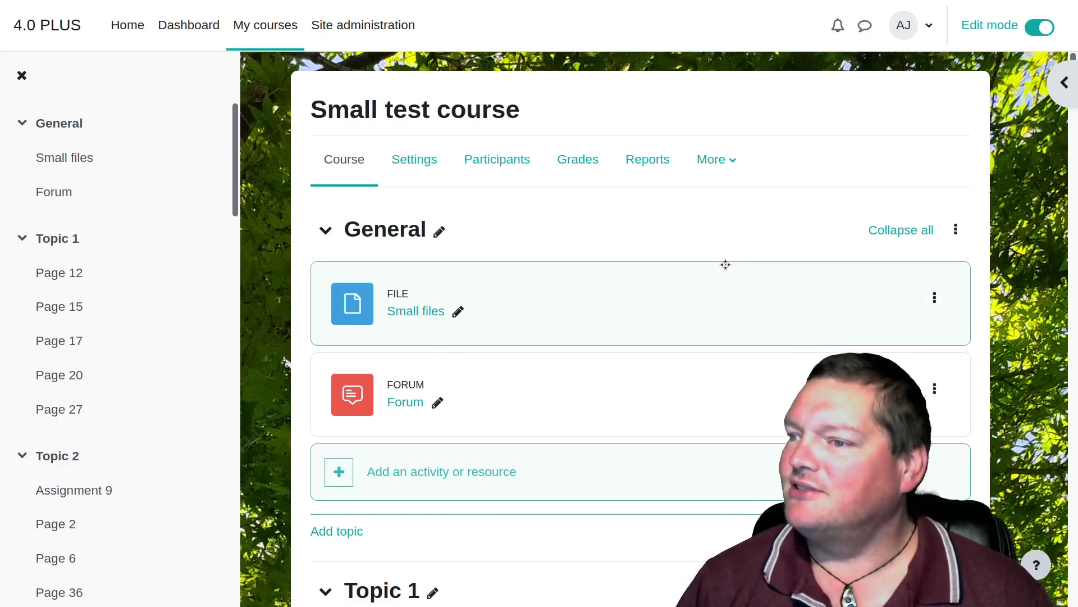
scroll(717, 282, "down", 3)
scroll(711, 281, "down", 1)
scroll(708, 278, "up", 1)
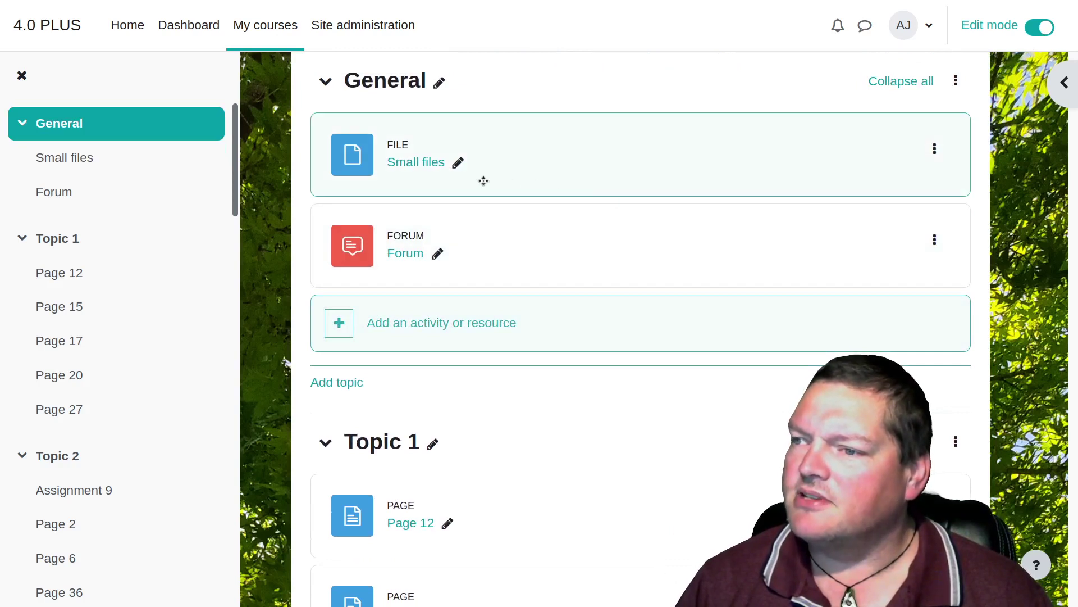
scroll(125, 327, "down", 10)
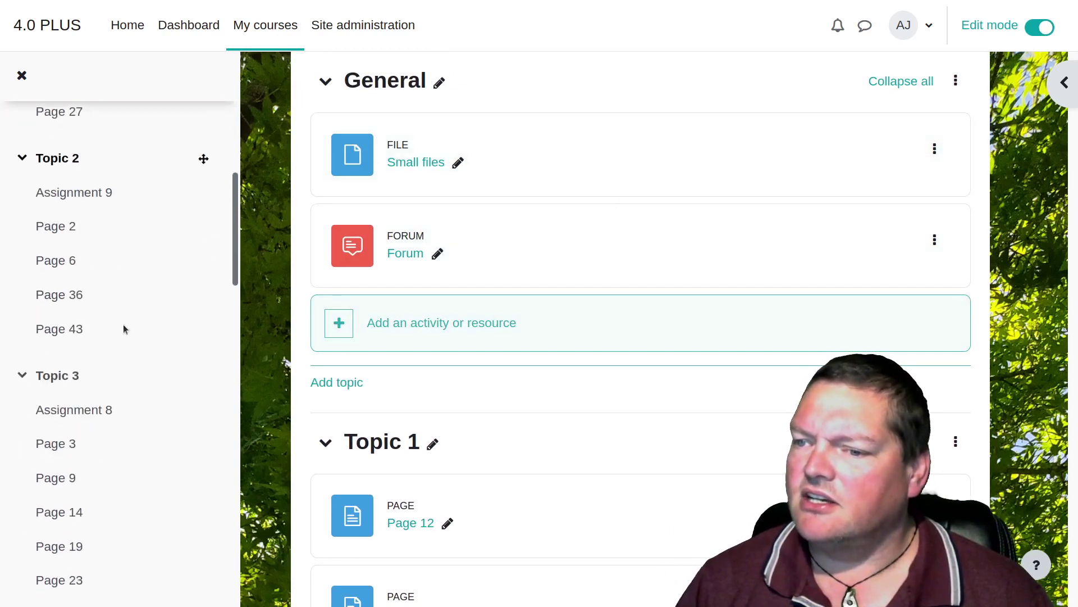
scroll(124, 329, "down", 3)
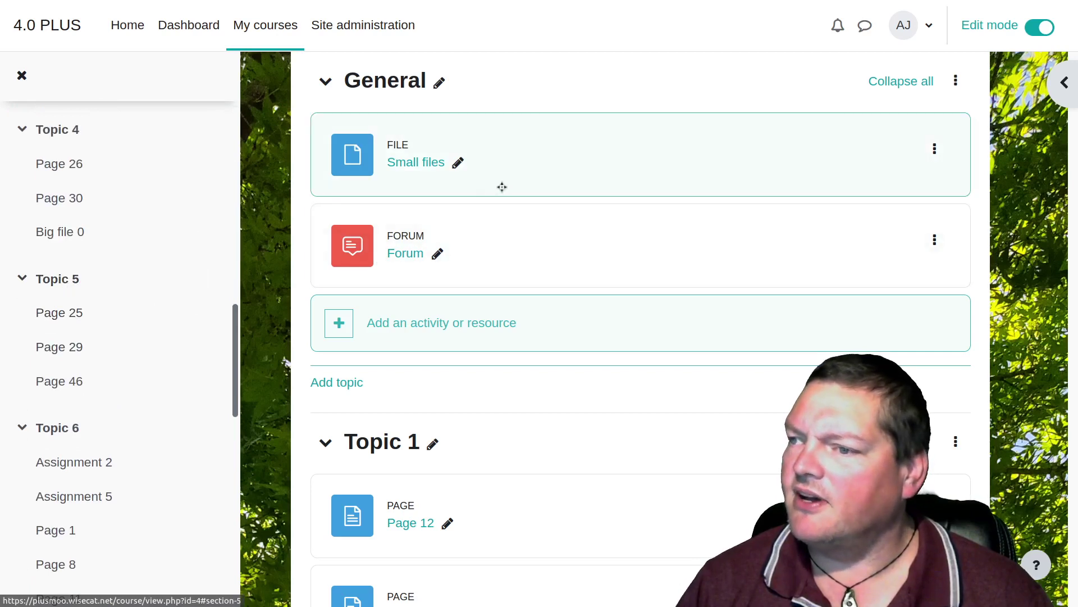
Move Small files into Topic 5 and Page 29 into Topic 1 after Page 12.
left_click_drag(509, 158, 59, 284)
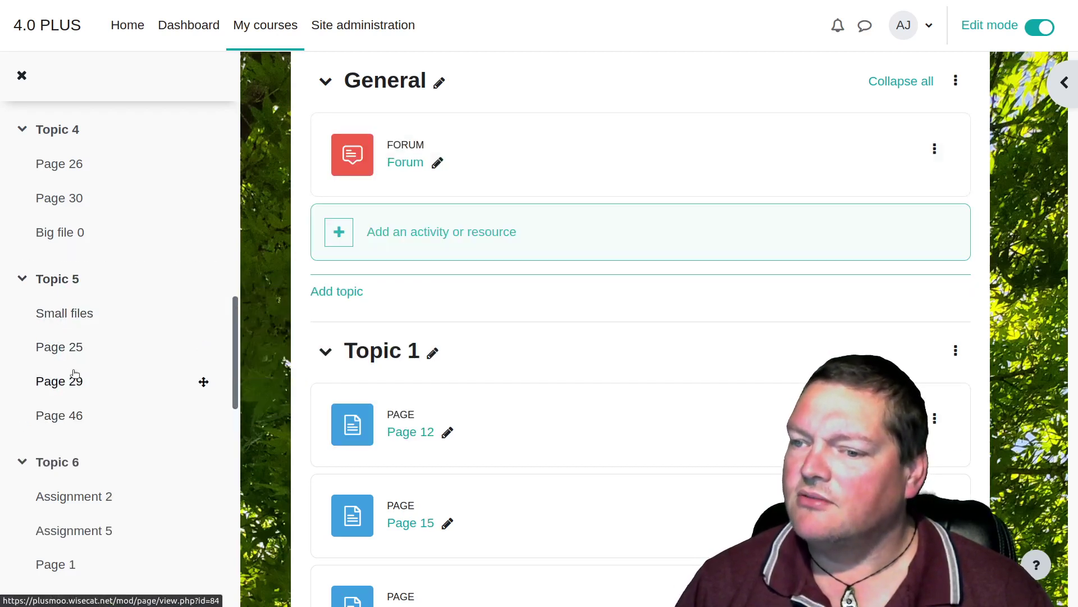
left_click_drag(68, 384, 608, 180)
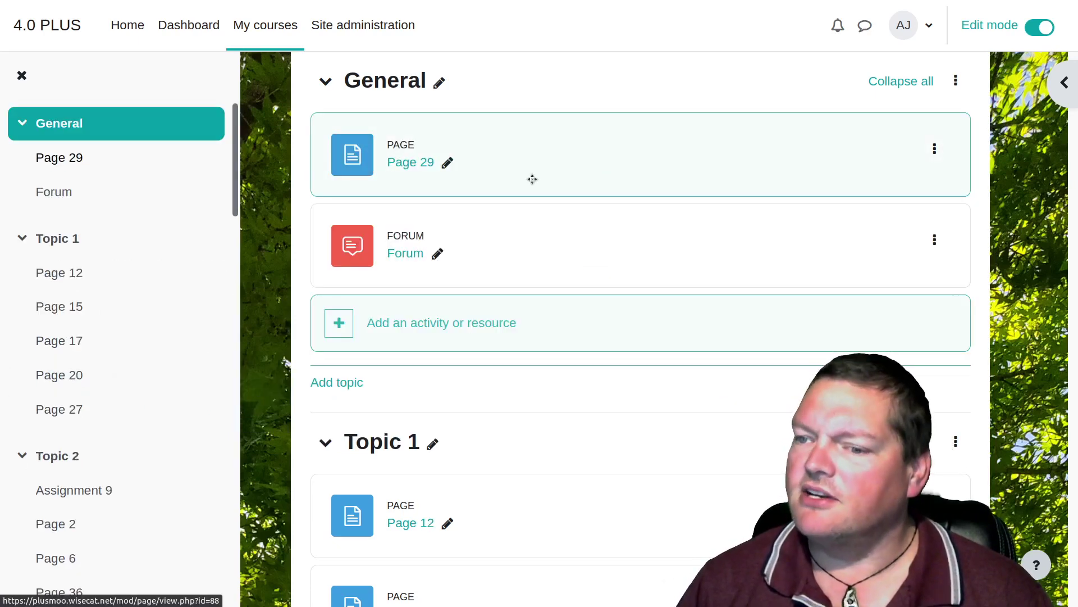
left_click_drag(533, 180, 163, 314)
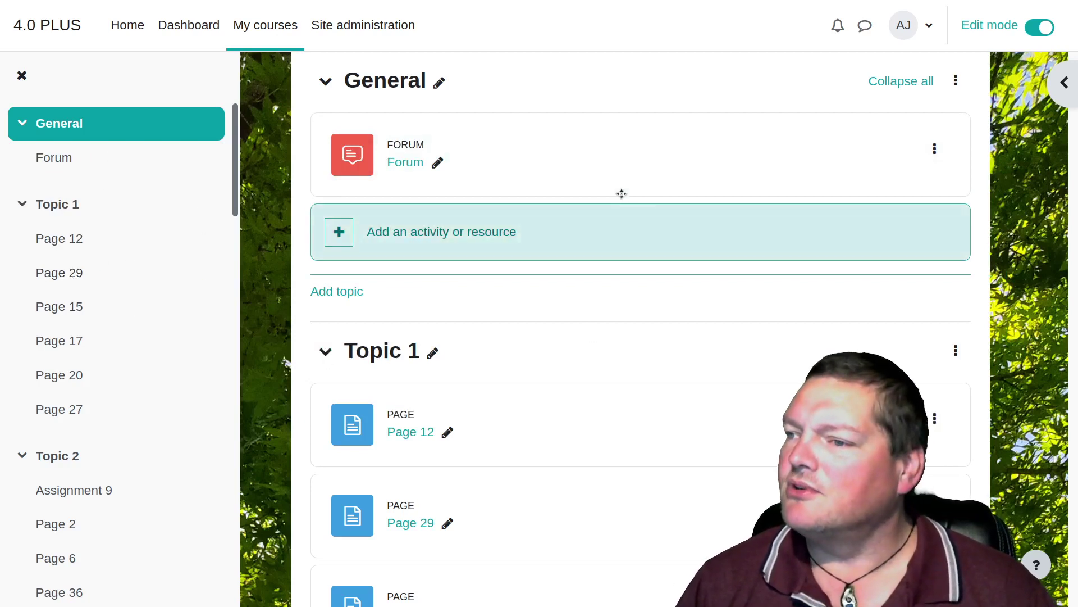
Drag Page 27 up into the General section.
scroll(583, 486, "down", 4)
scroll(925, 286, "down", 3)
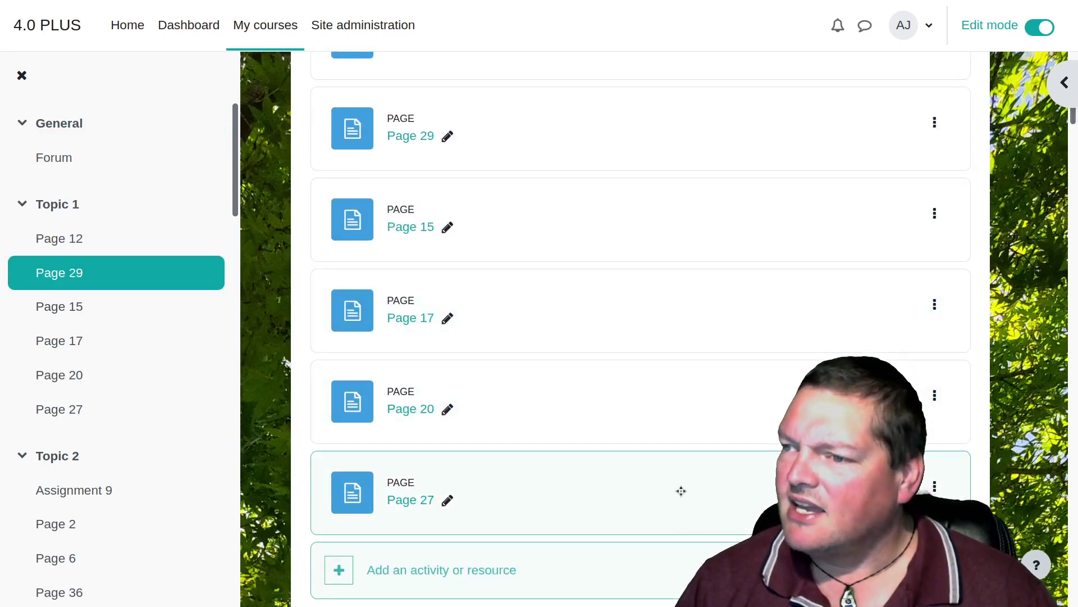
left_click_drag(681, 491, 101, 169)
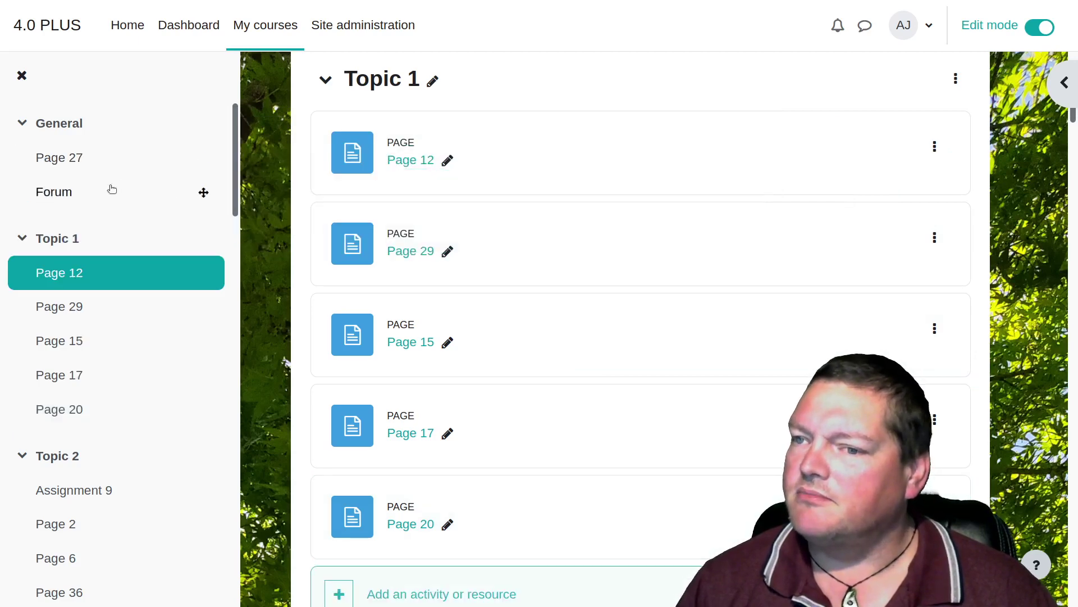
scroll(625, 250, "up", 5)
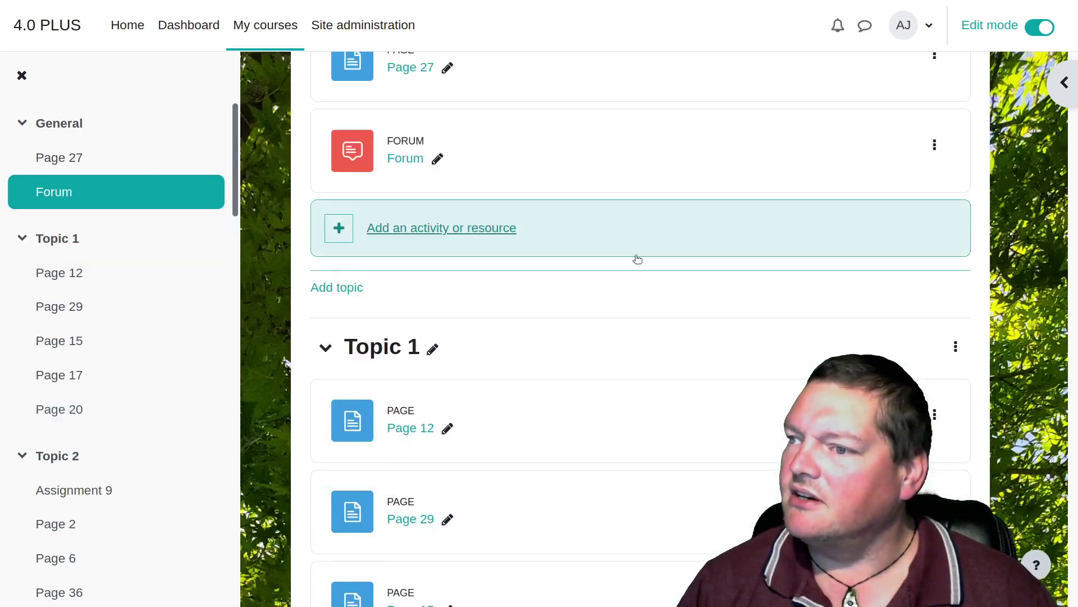
scroll(637, 263, "up", 4)
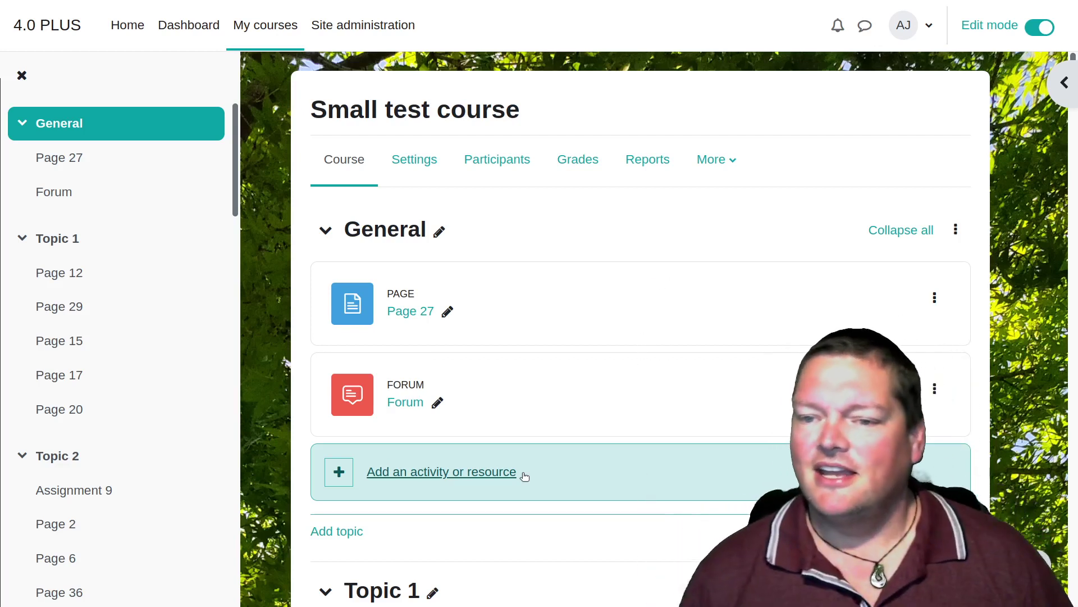
Open the Add an activity or resource chooser under General.
left_click(416, 487)
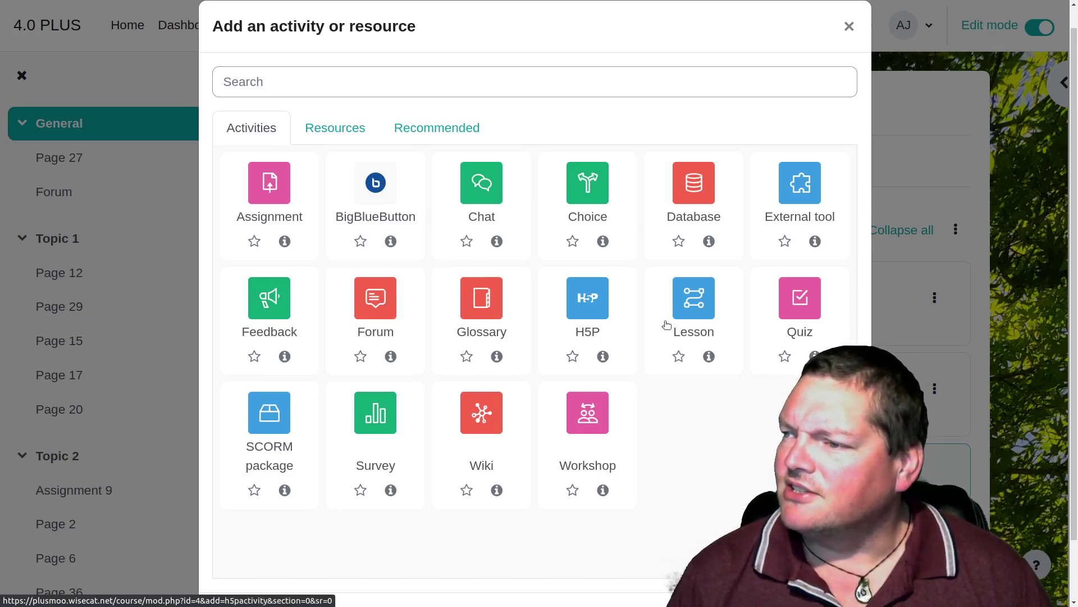
left_click(360, 122)
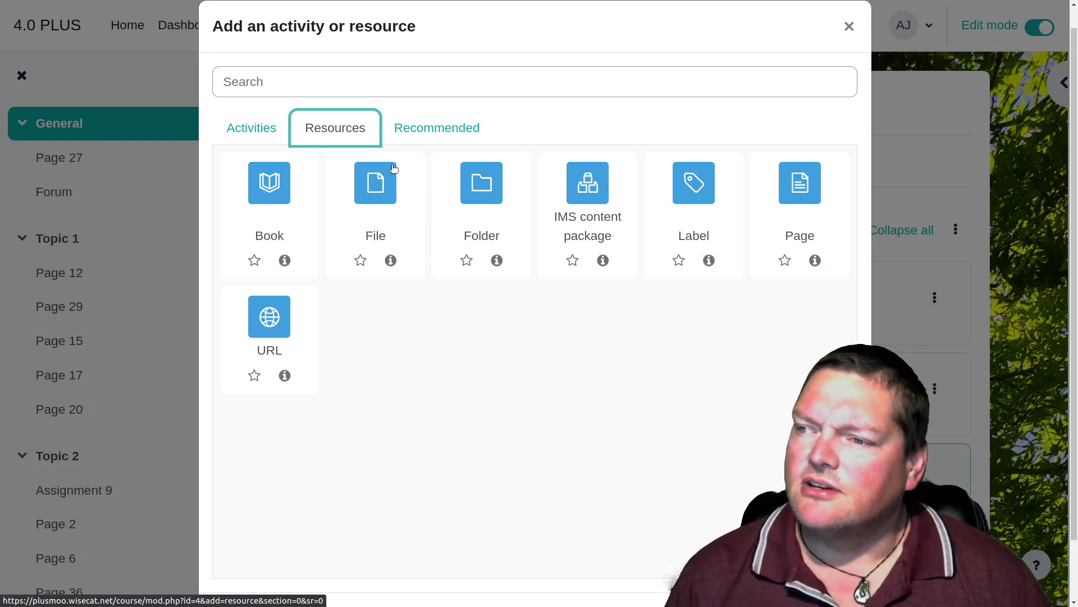
left_click(256, 129)
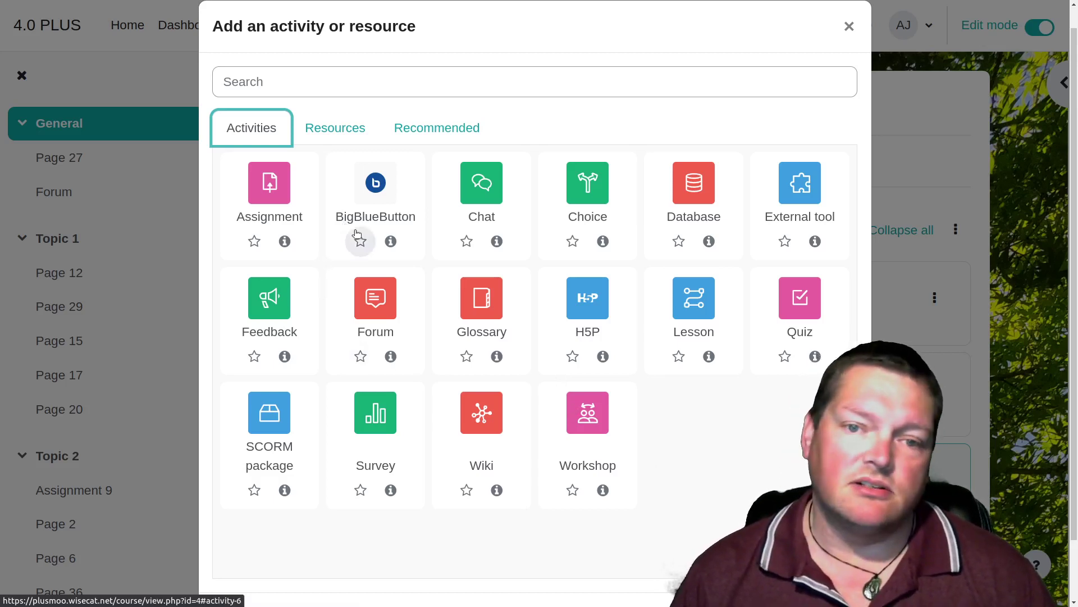
Display the BigBlueButton tile's info description in the chooser.
scroll(753, 481, "down", 2)
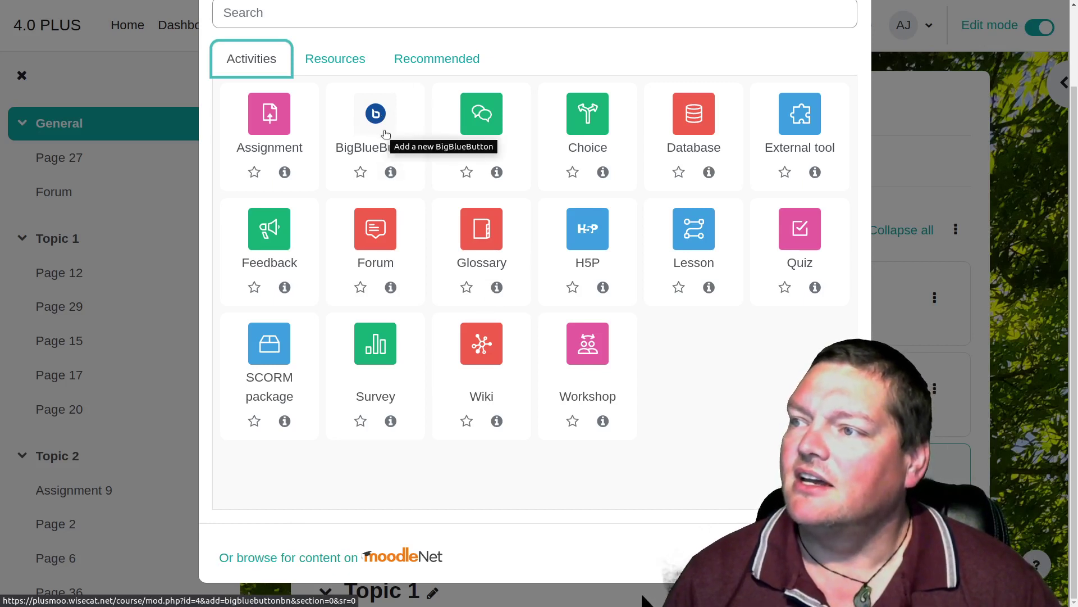
left_click(390, 172)
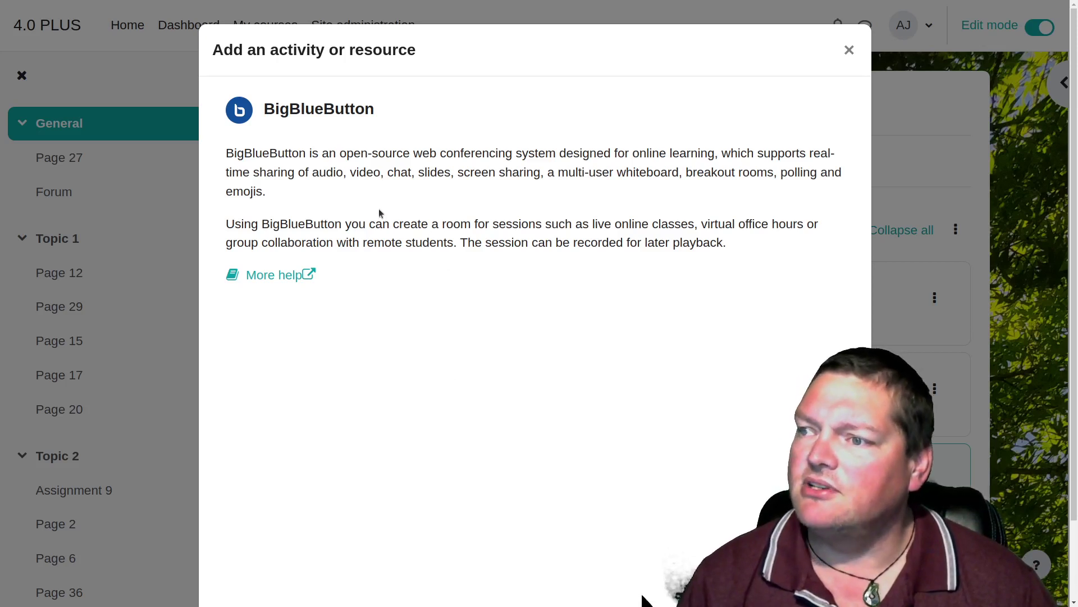
left_click_drag(361, 153, 604, 153)
left_click(604, 154)
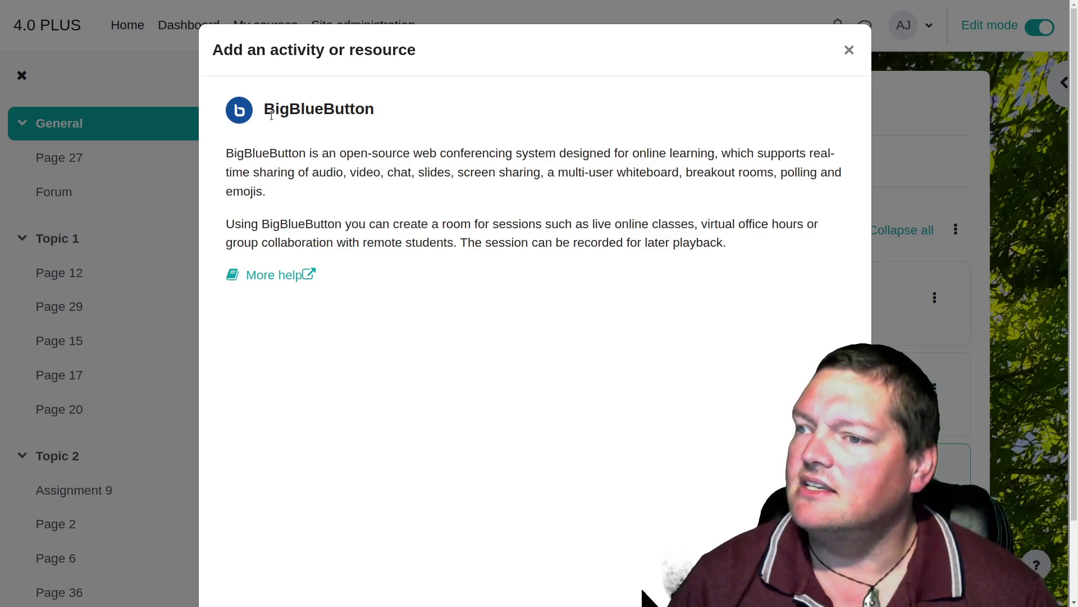
mouse_move(264, 116)
left_mouse_down()
mouse_move(392, 116)
mouse_move(264, 115)
left_mouse_up()
left_click(383, 119)
left_click(372, 154)
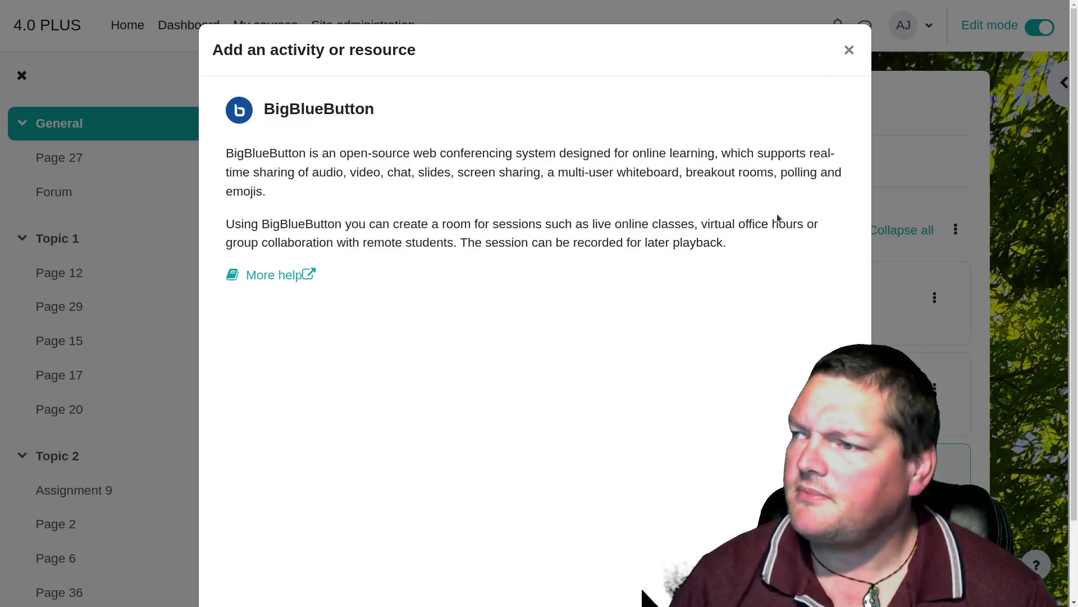
Close the chooser and drag Page 27 below Forum in General.
left_click(848, 50)
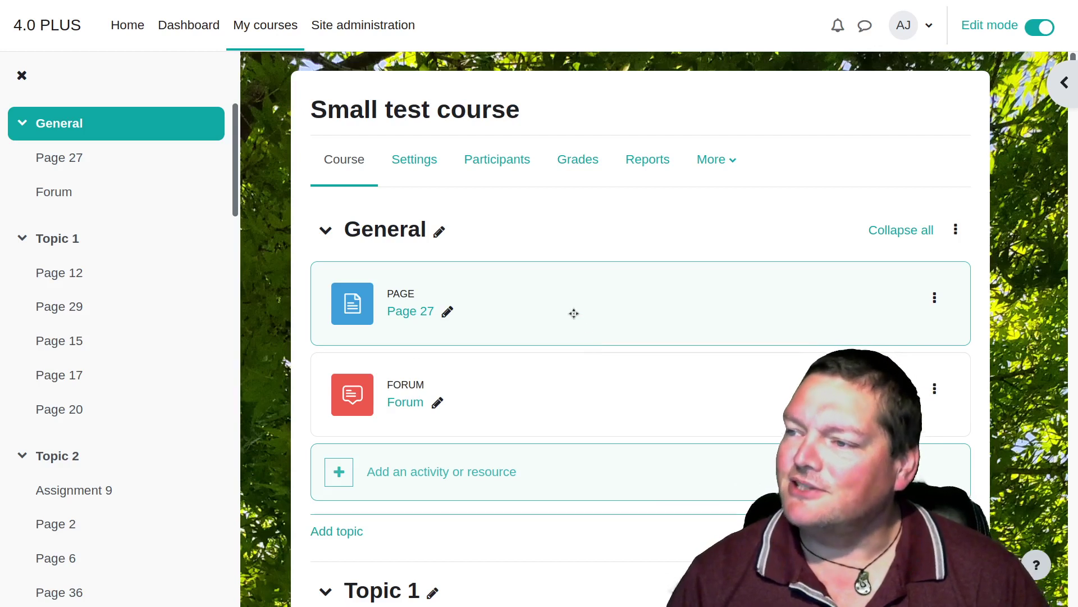
left_click_drag(574, 313, 551, 428)
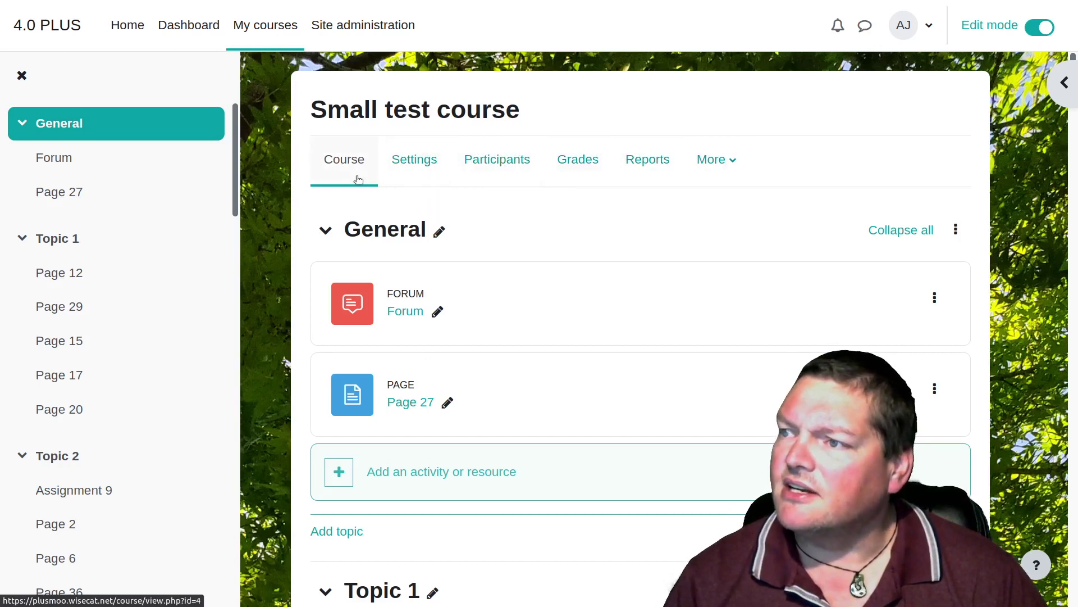
left_click(733, 163)
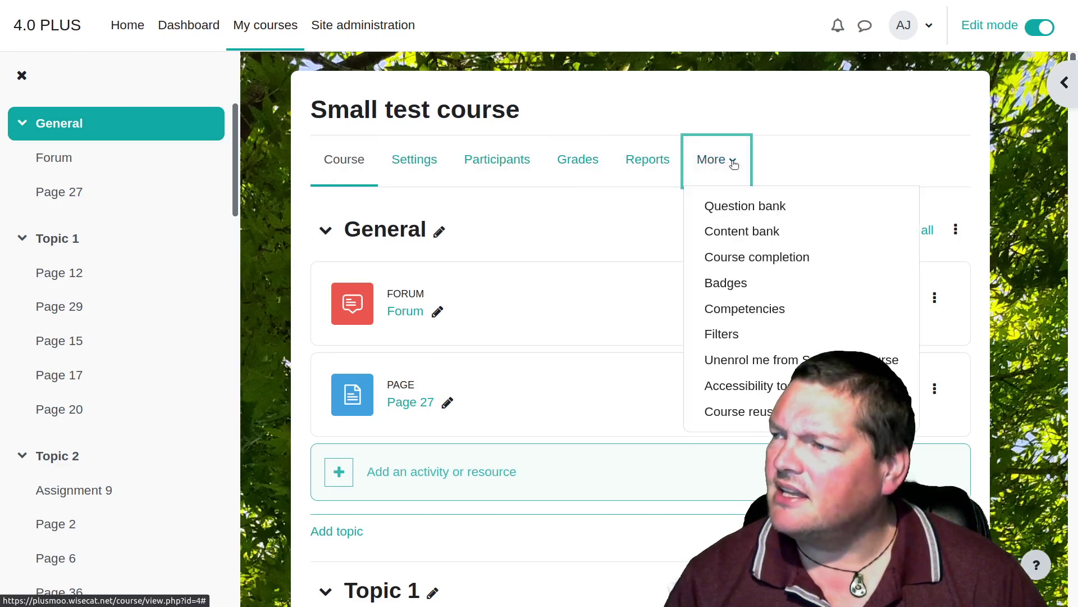
left_click(622, 238)
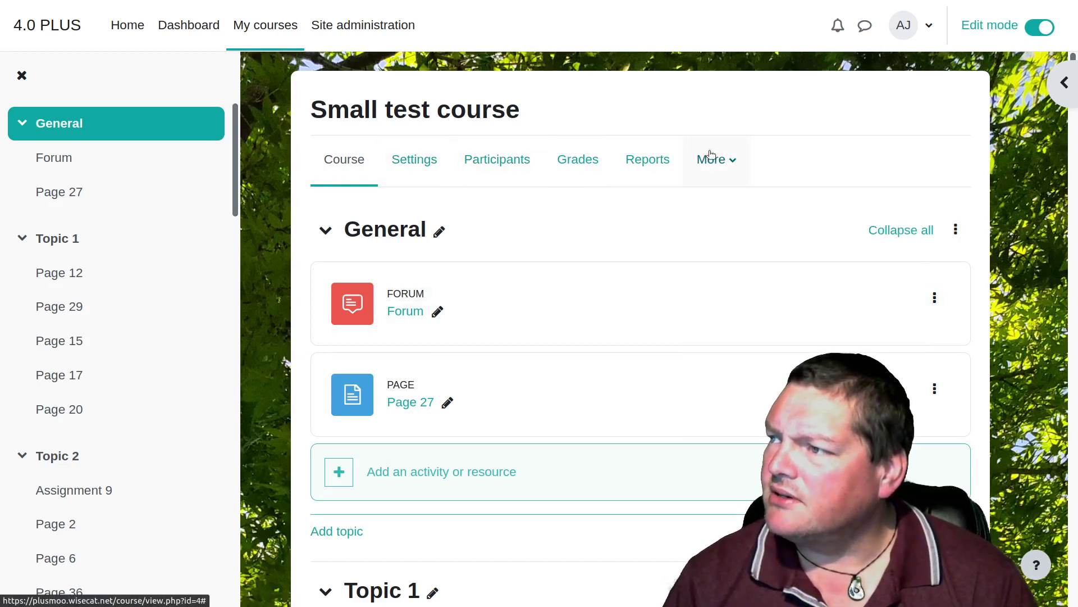
key("ctrl+minus")
key("ctrl+minus")
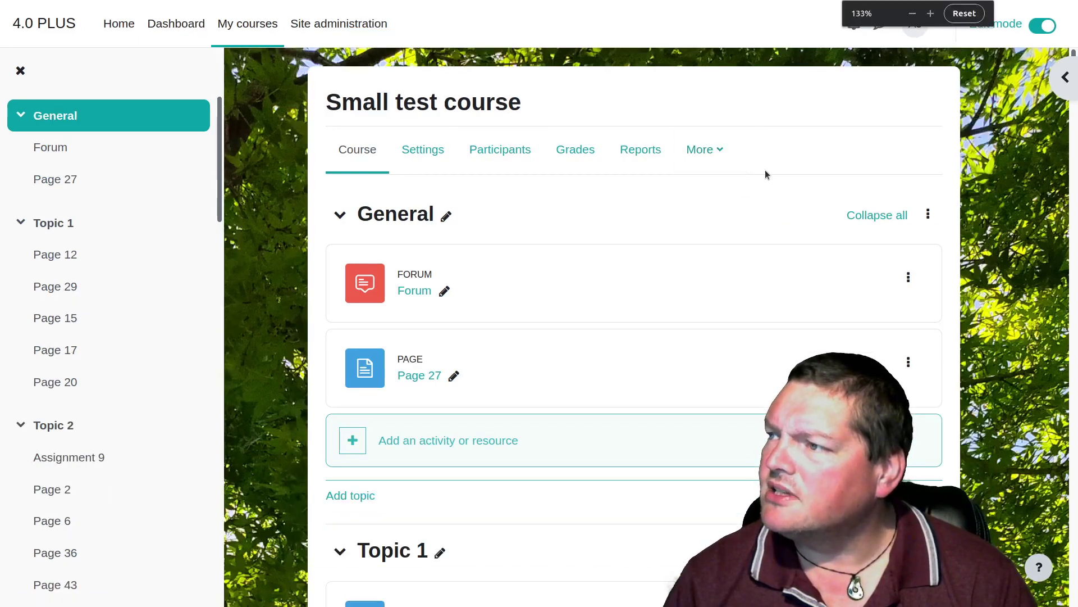
key("ctrl+plus")
key("ctrl+plus")
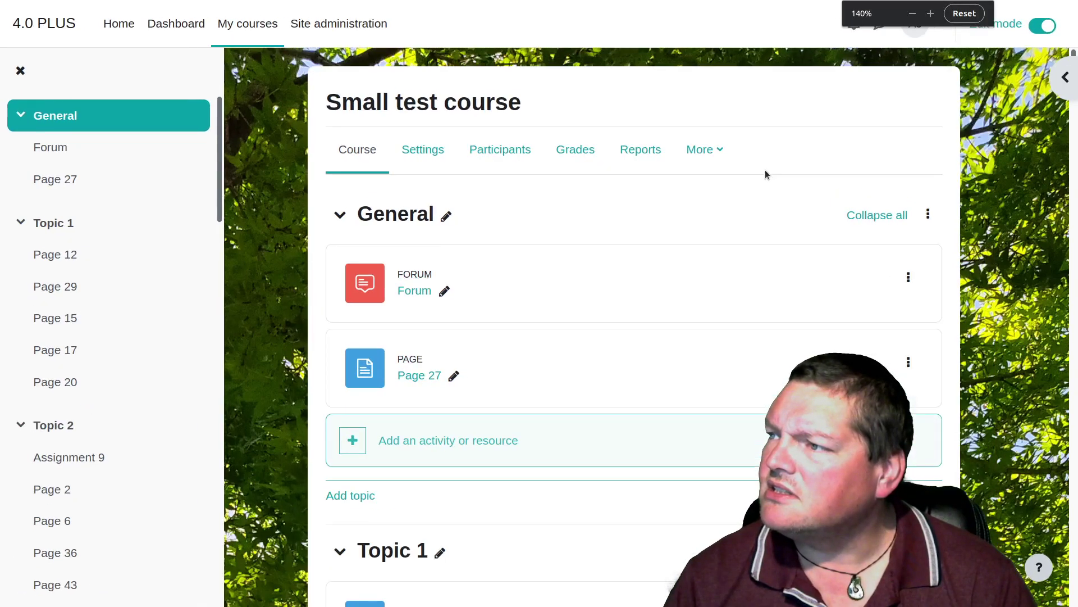
left_click(728, 158)
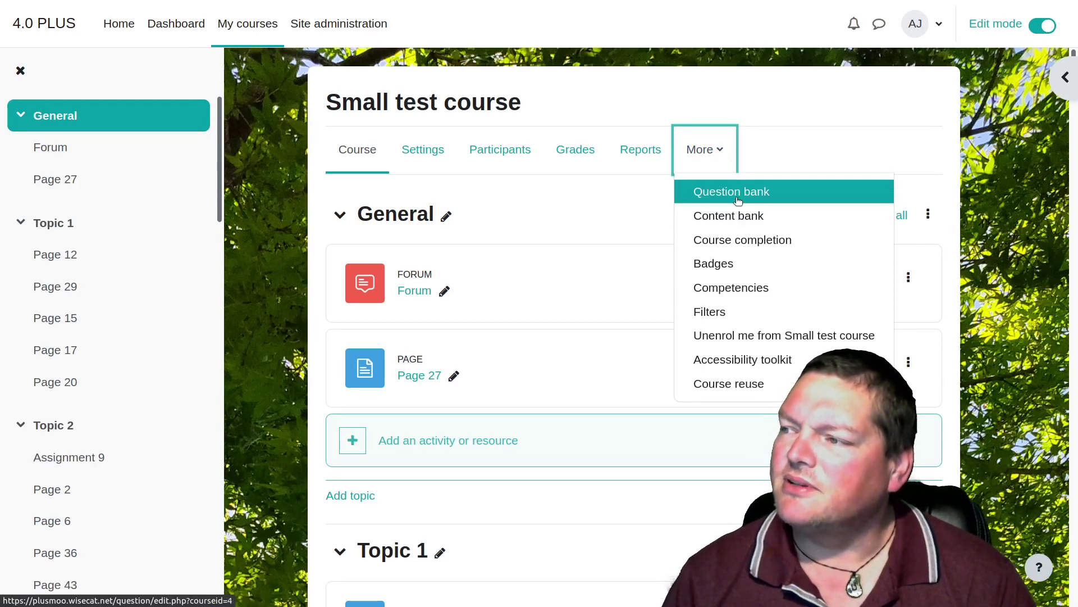
left_click(638, 195)
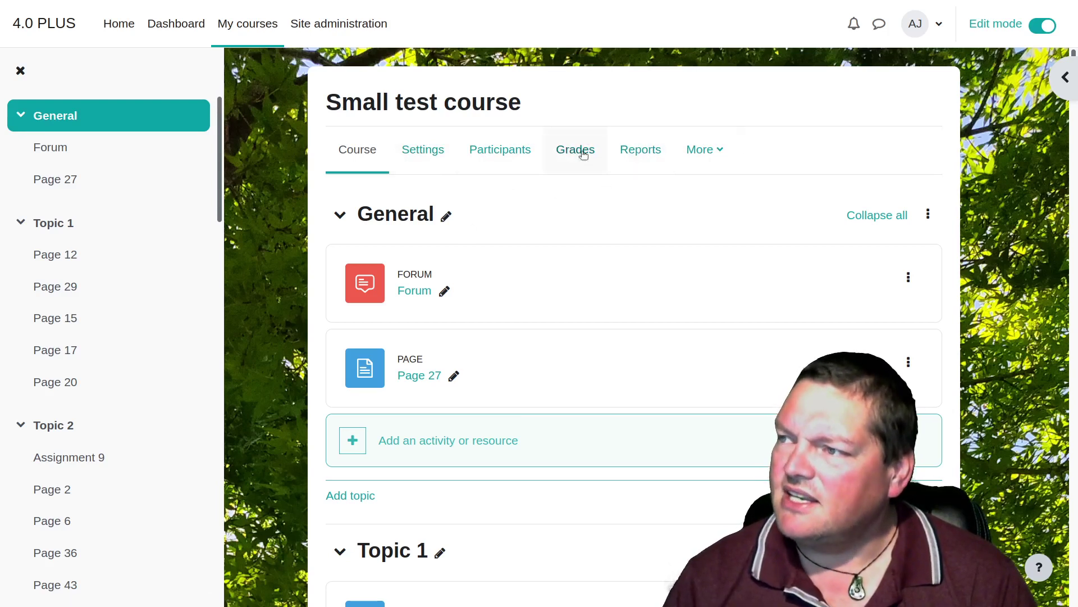
Switch Edit mode off and scroll through the Small test course index.
left_click(1043, 25)
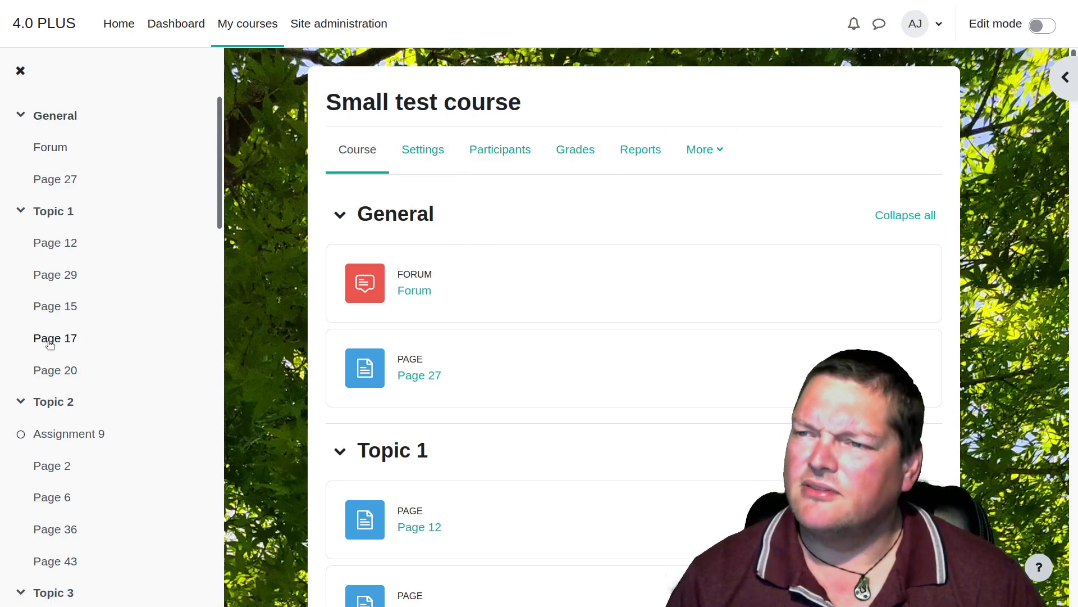
scroll(52, 337, "down", 12)
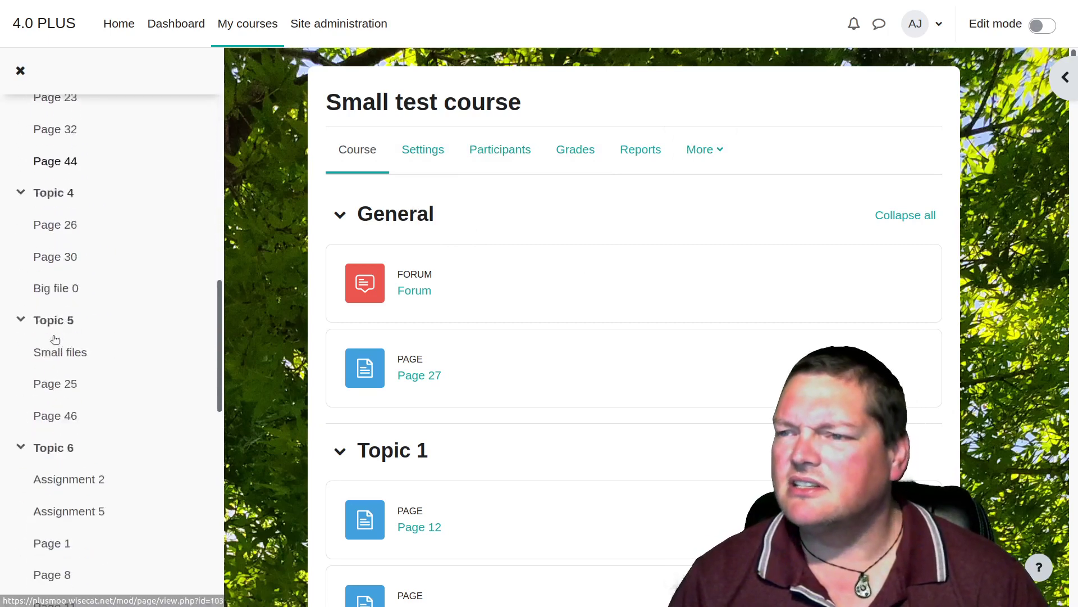
scroll(55, 340, "down", 6)
scroll(56, 342, "up", 5)
scroll(56, 341, "up", 10)
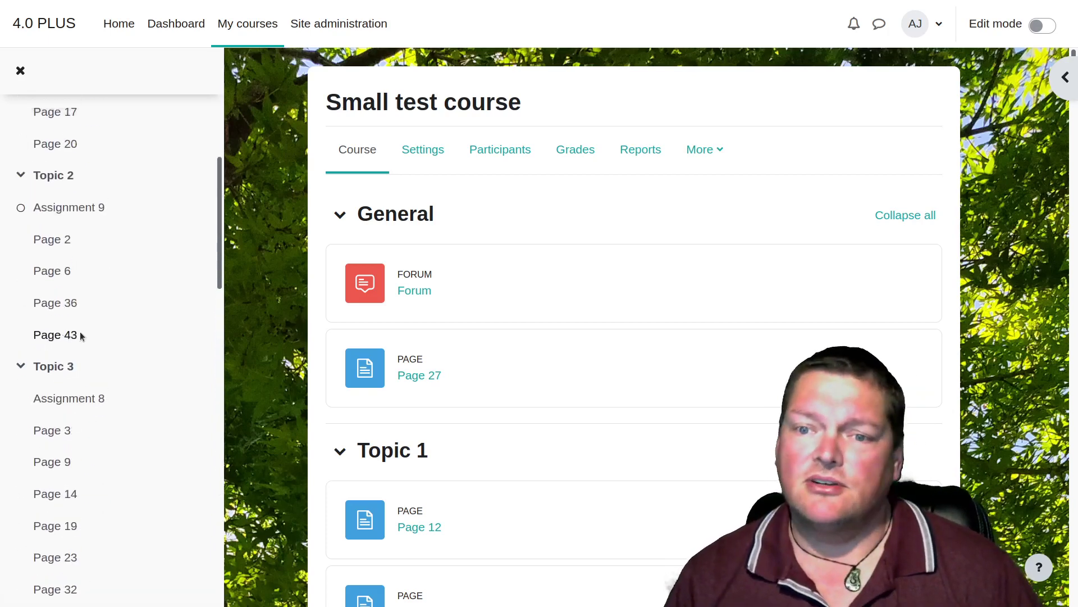
scroll(80, 336, "up", 4)
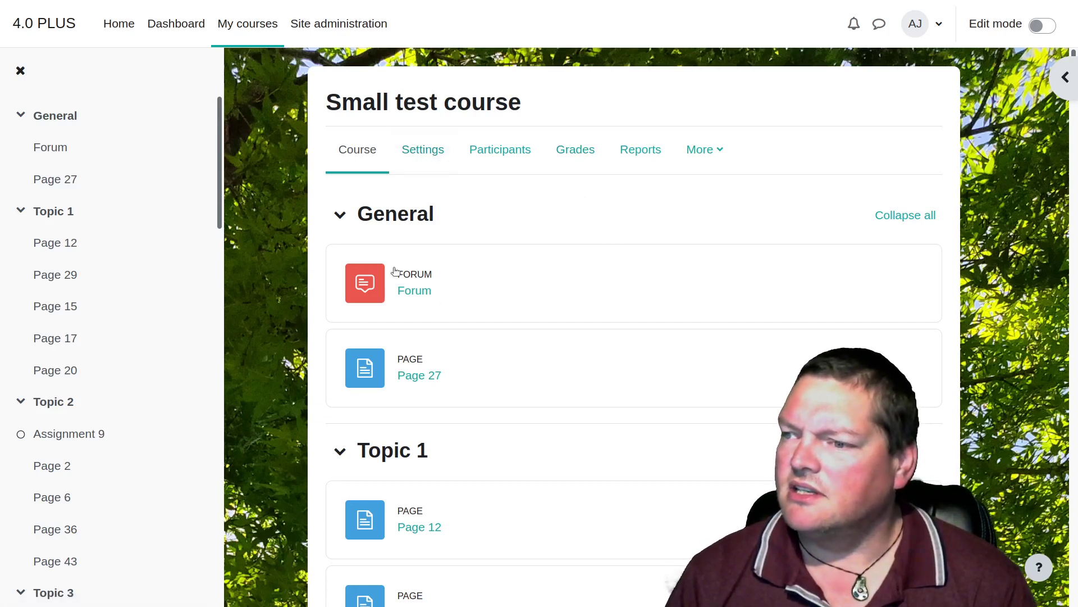
Browse the Forum and its Discussion 10 thread, then return to the course page.
left_click(416, 295)
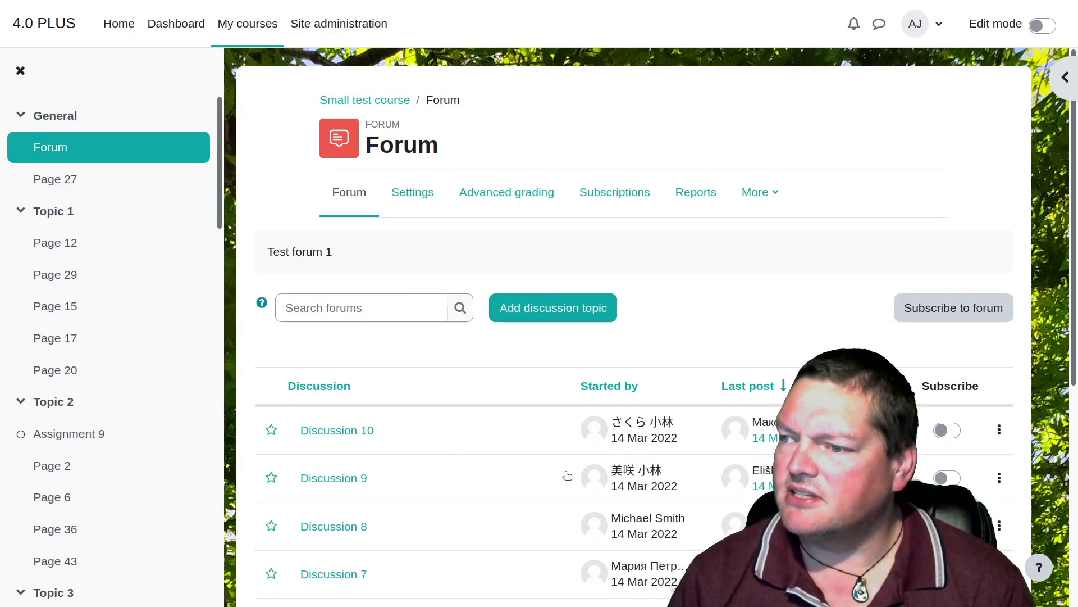
scroll(514, 388, "down", 2)
scroll(514, 390, "up", 2)
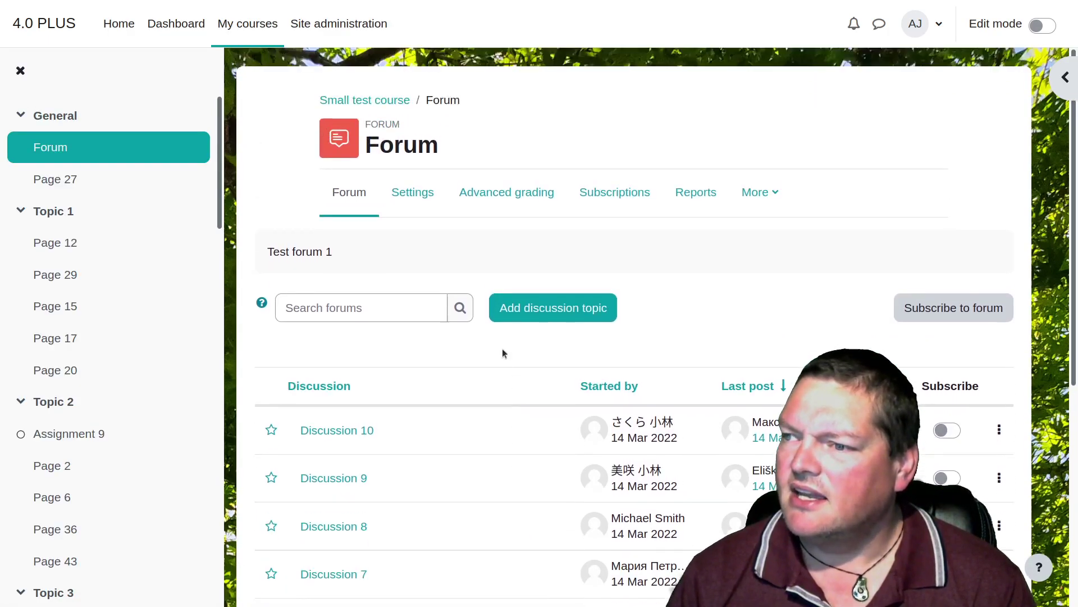
scroll(470, 368, "down", 2)
scroll(397, 388, "up", 1)
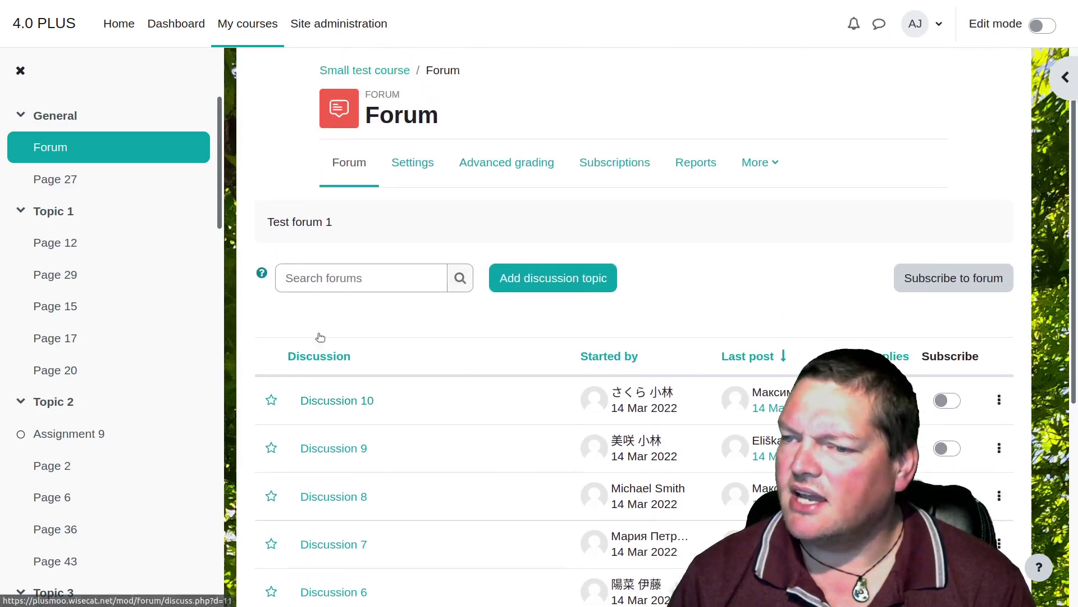
left_click(342, 400)
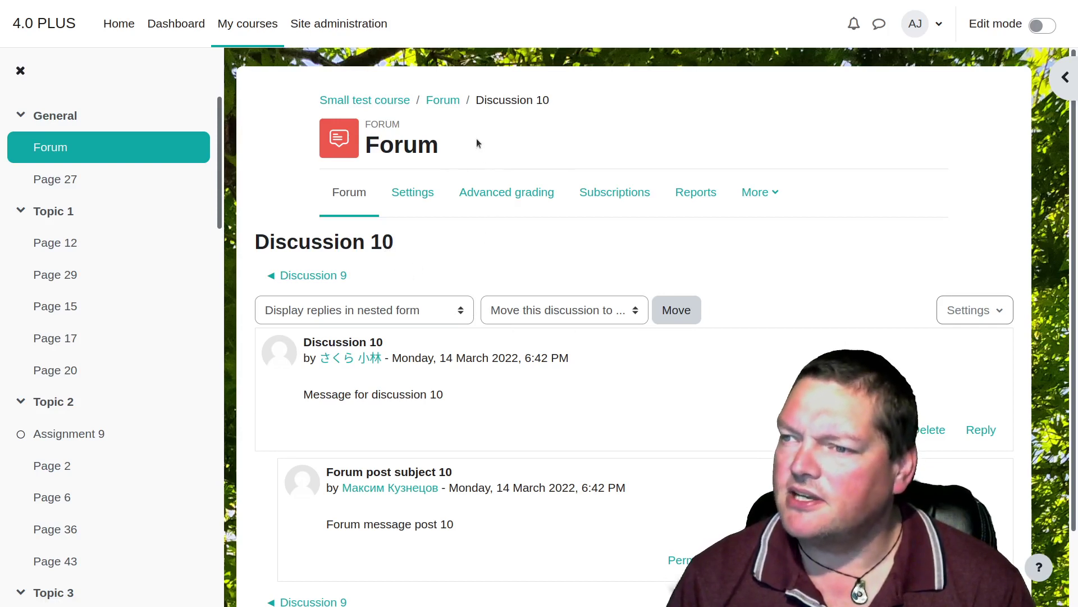
left_click(449, 102)
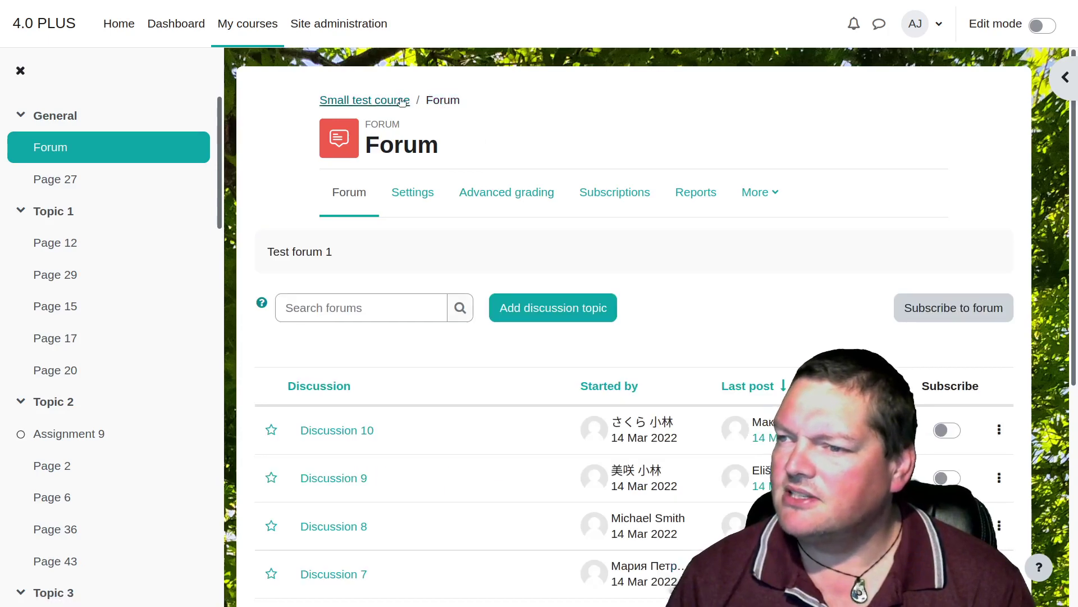
left_click(401, 102)
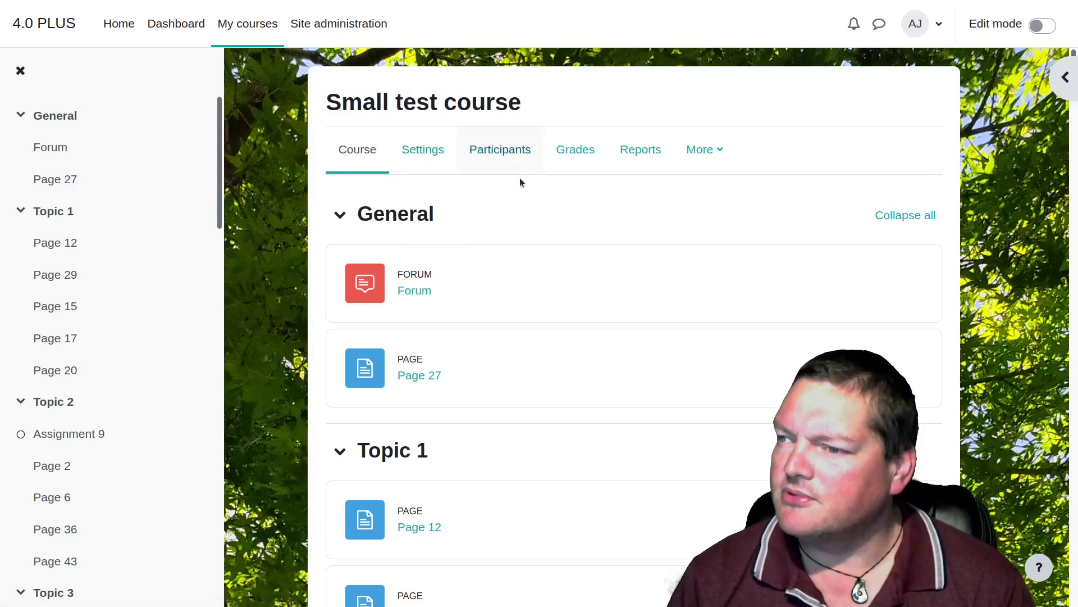
scroll(551, 268, "down", 4)
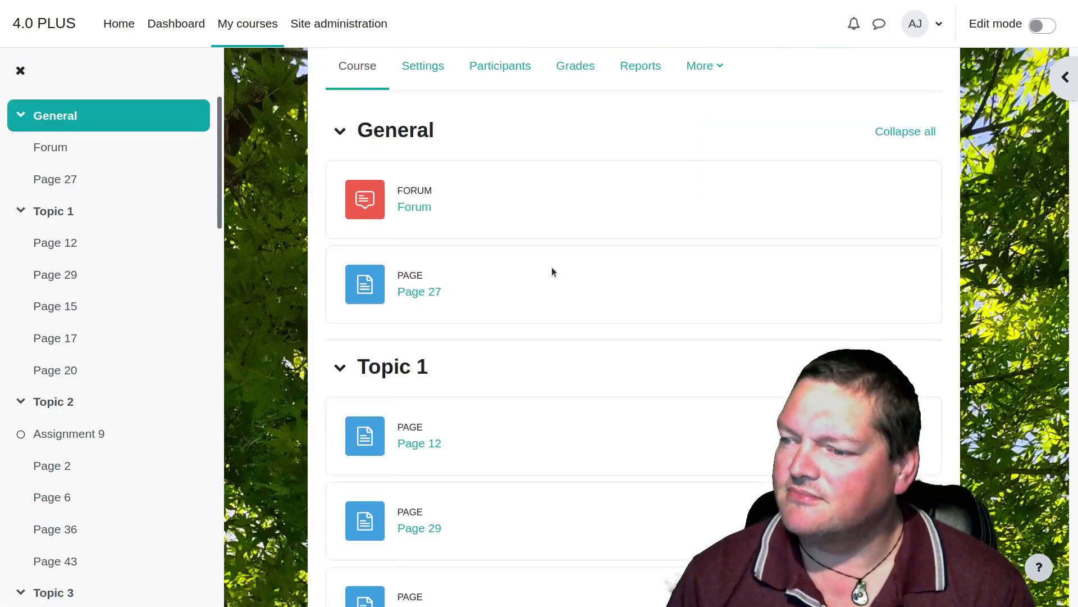
View Page 12 and its More menu, then Page 29, returning to the course page.
left_click(441, 294)
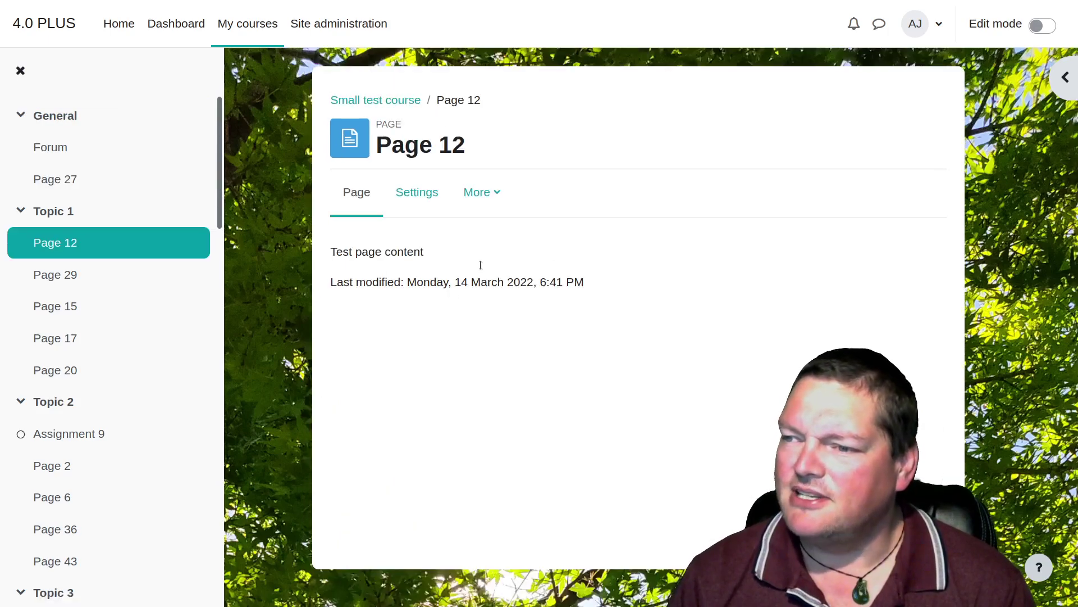
left_click(496, 193)
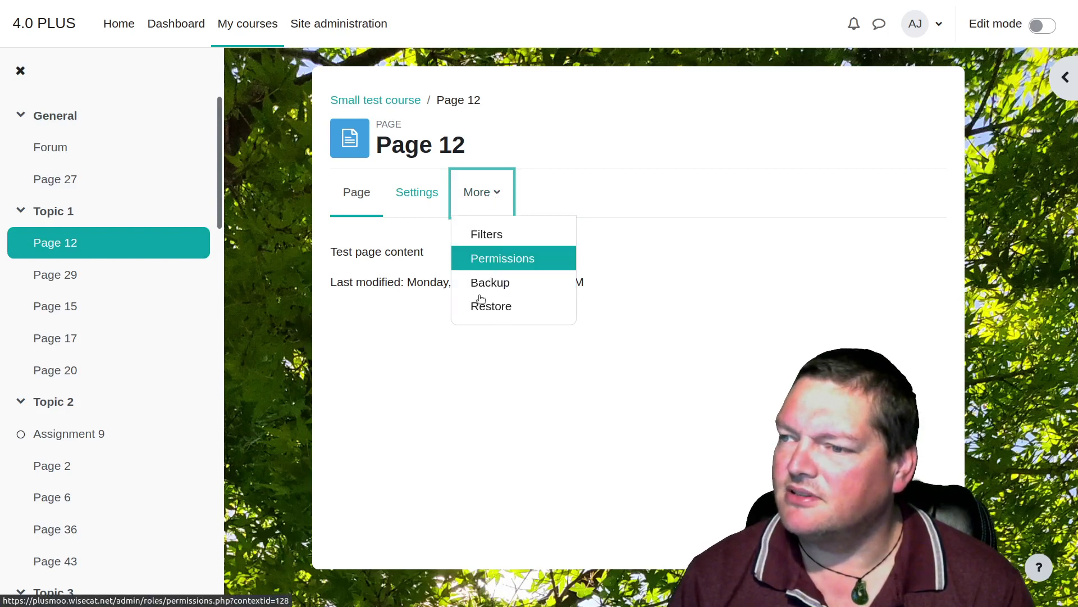
left_click(443, 369)
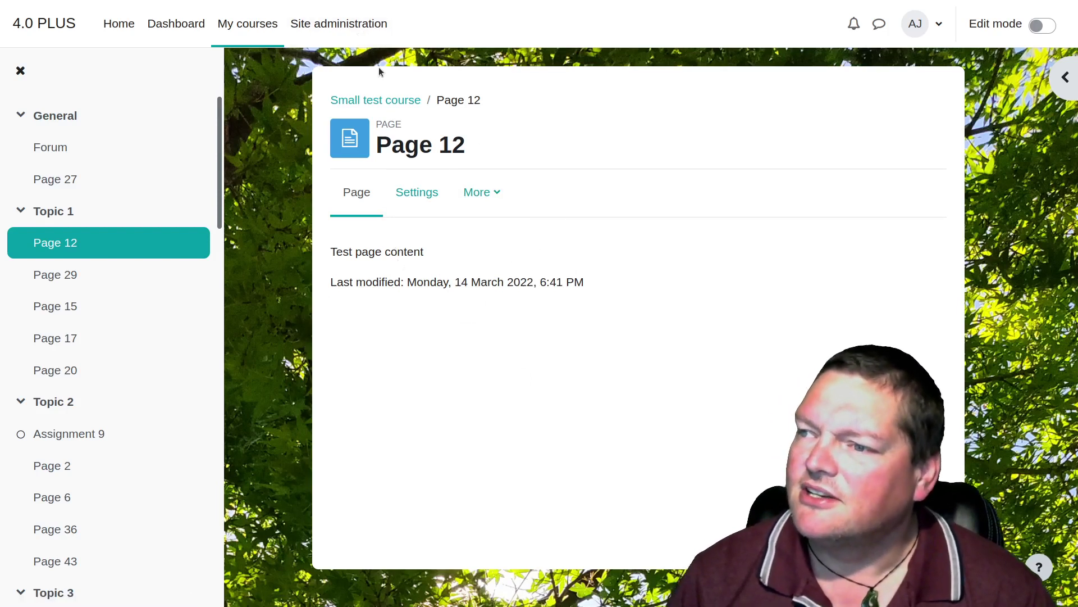
left_click(376, 101)
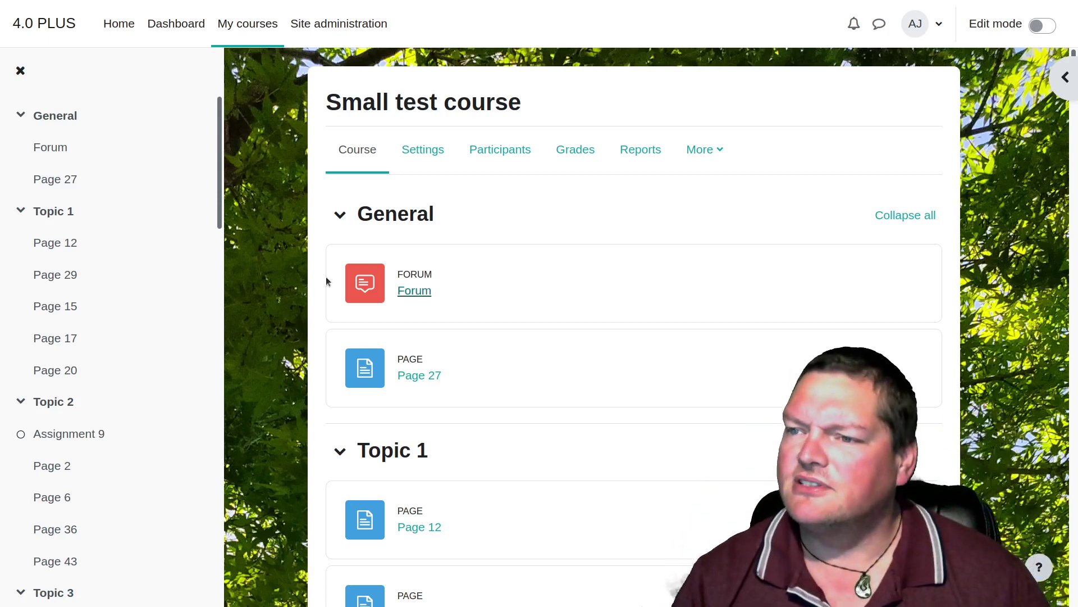
left_click(58, 280)
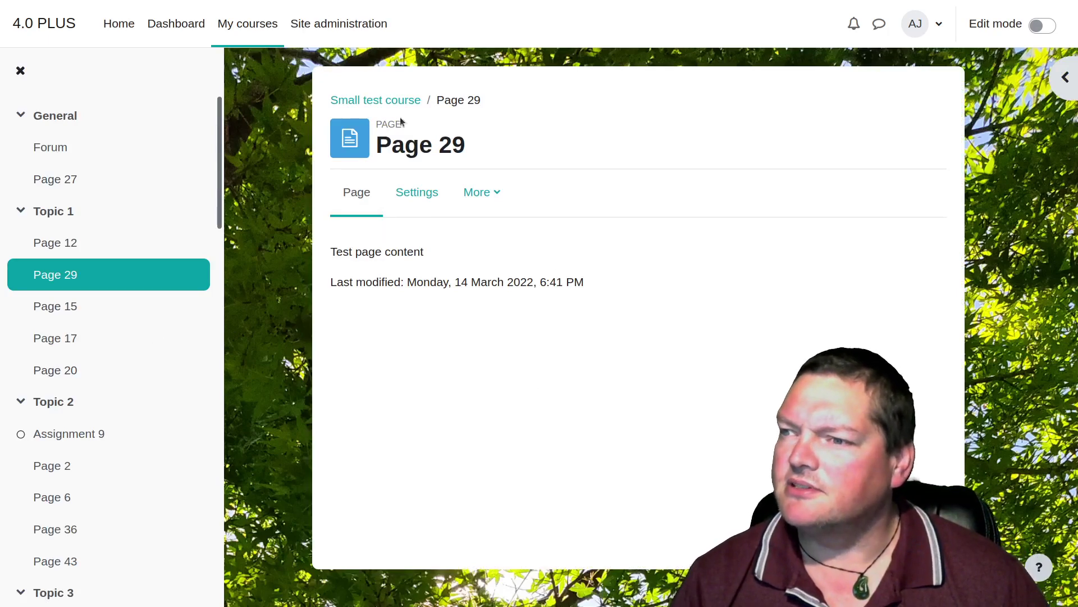
left_click(375, 100)
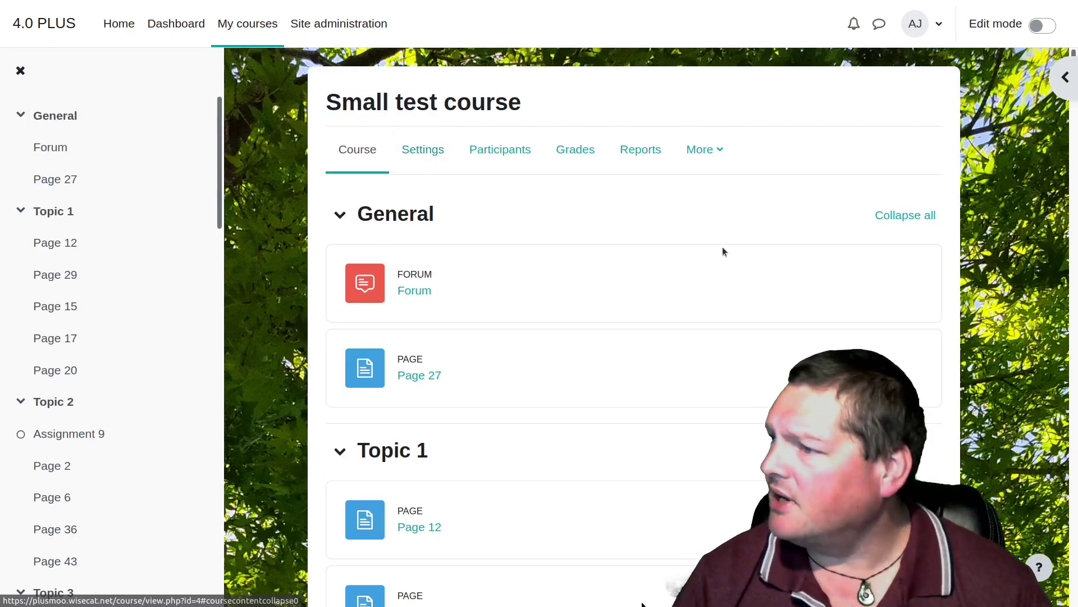
Preview the black-and-yellow and light-blue Accessibility colour schemes, then reset colours and close the panel.
left_click(1066, 77)
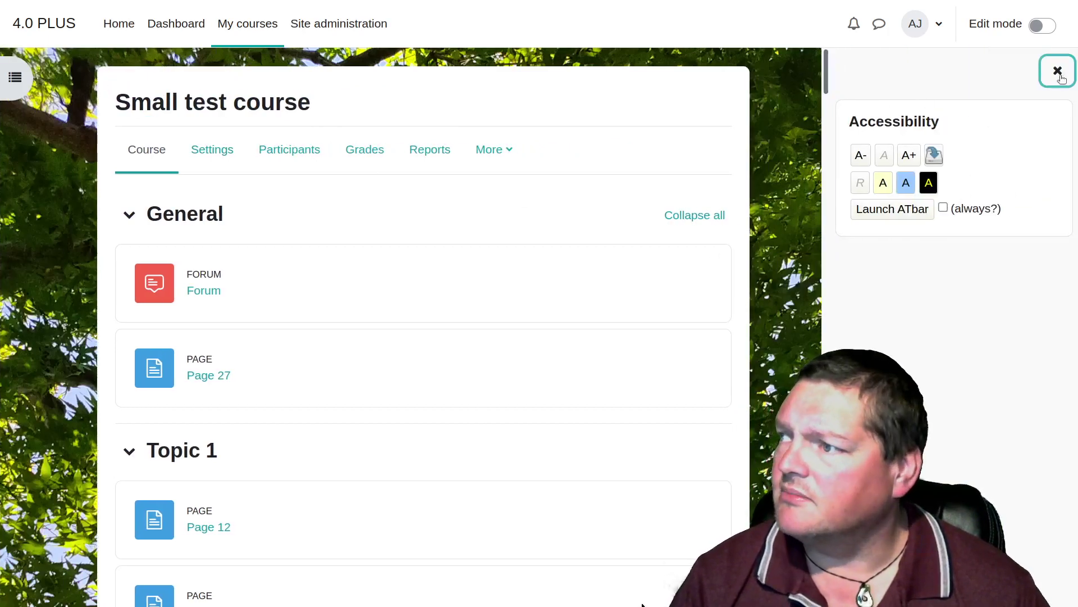
left_click(929, 185)
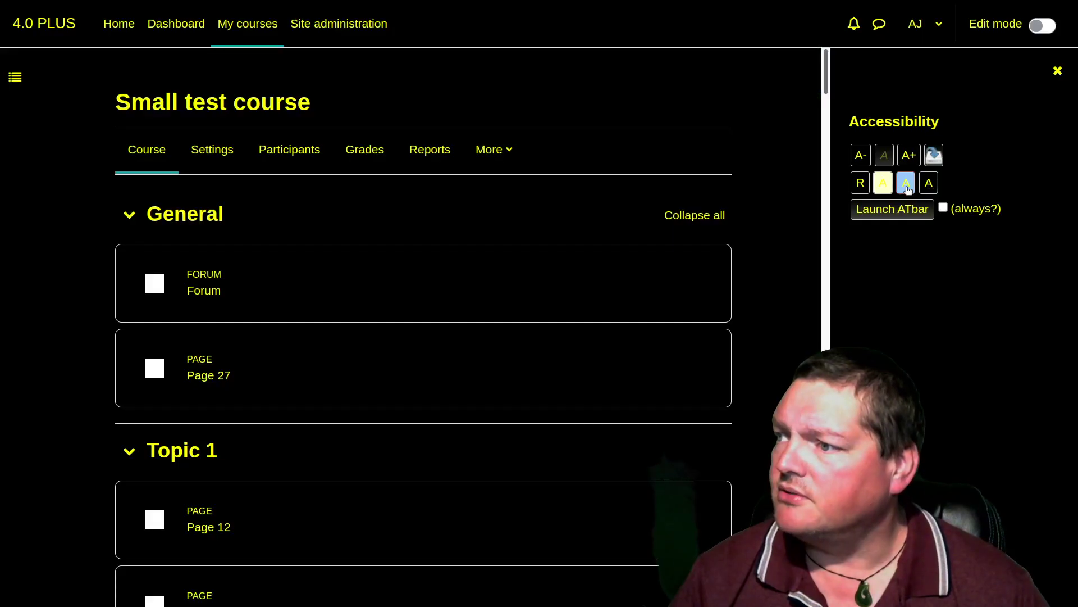
left_click(906, 185)
left_click(861, 183)
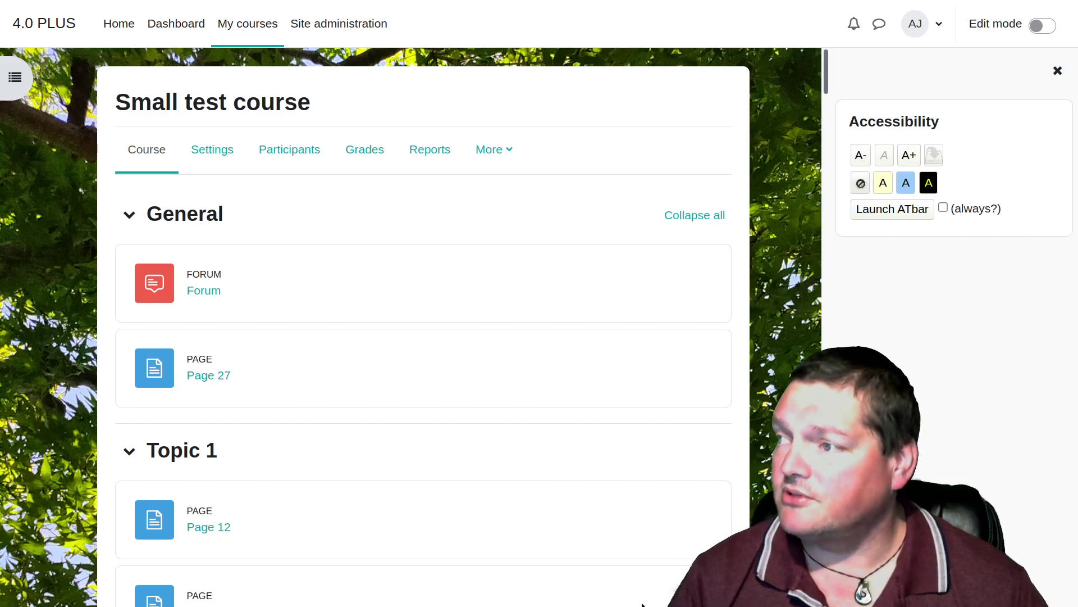
left_click(1055, 75)
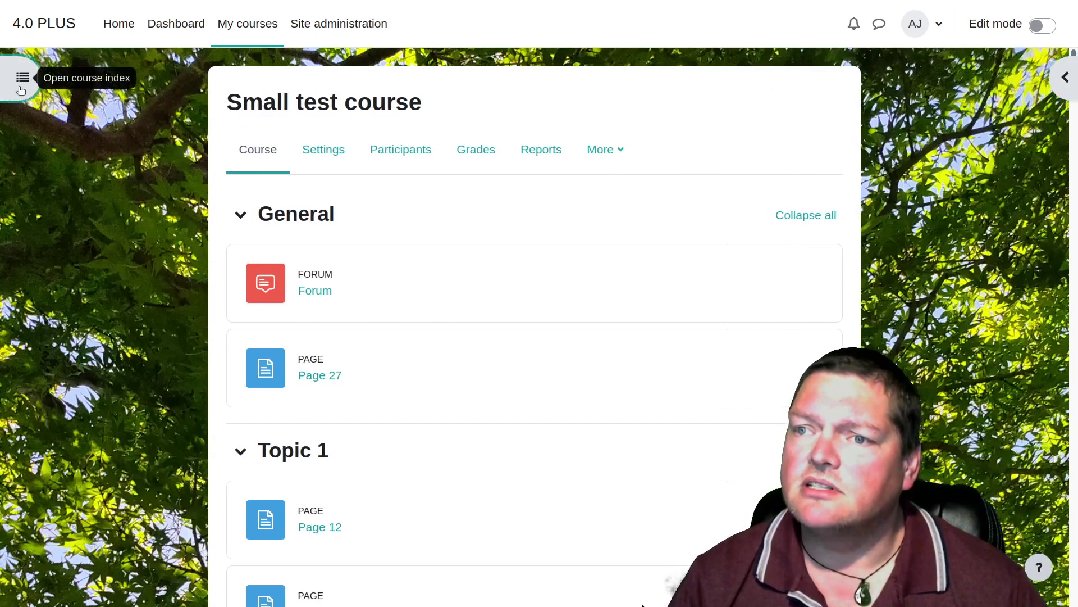
Peek at the Small test course index, then go to Site administration.
left_click(20, 90)
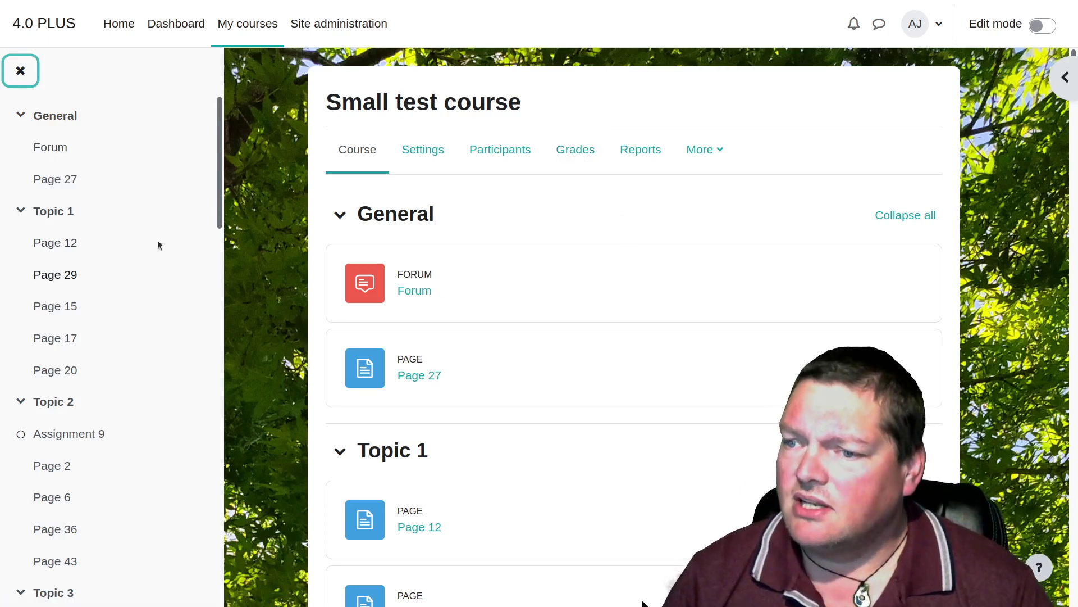
left_click(343, 23)
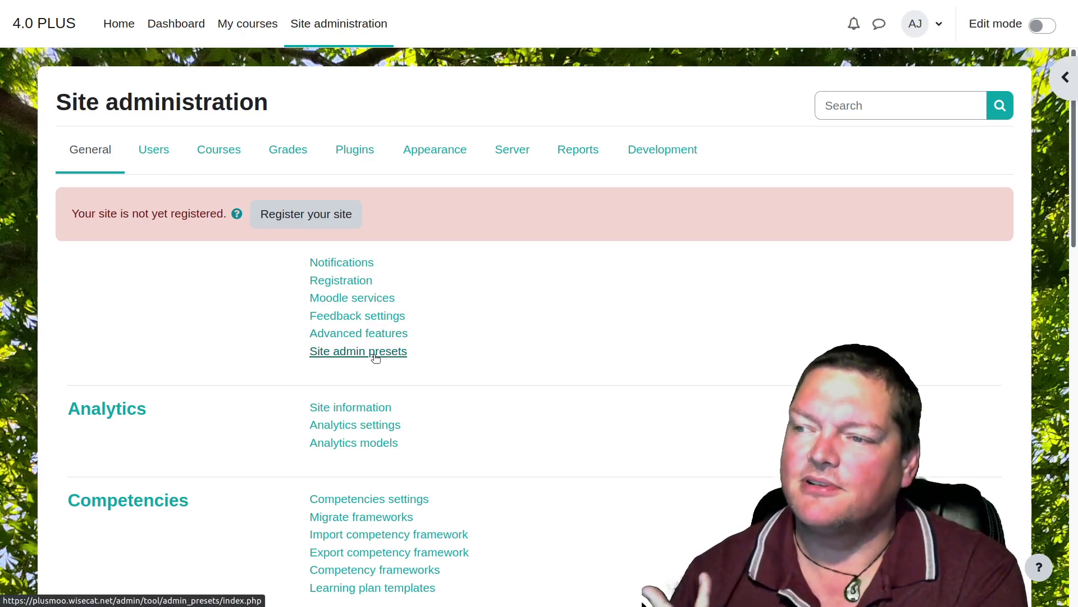
Open Site admin presets and highlight the Starter and Full preset names.
left_click(375, 358)
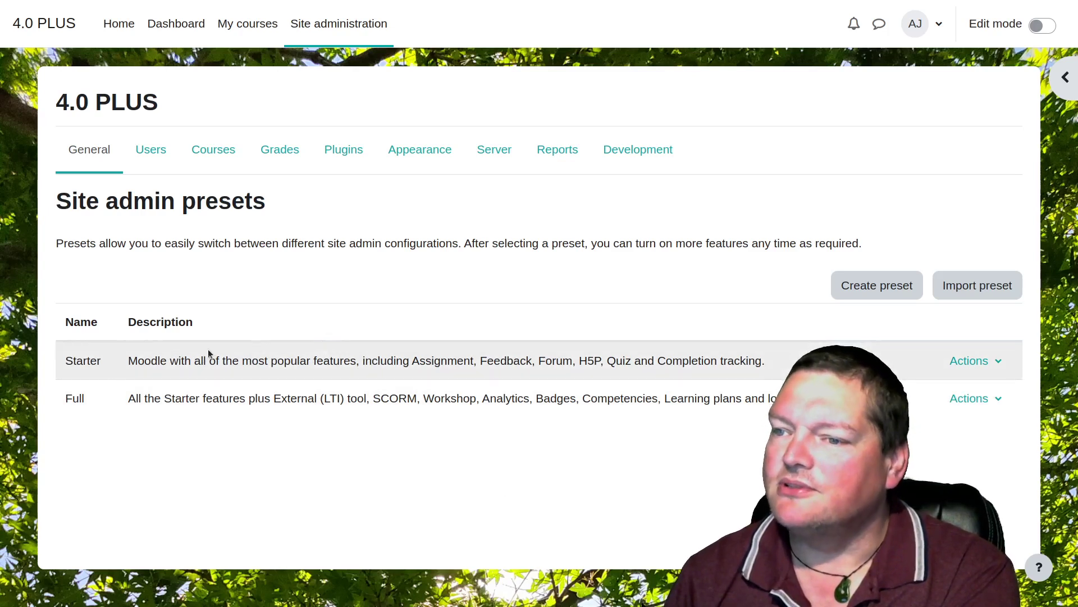
double_click(90, 363)
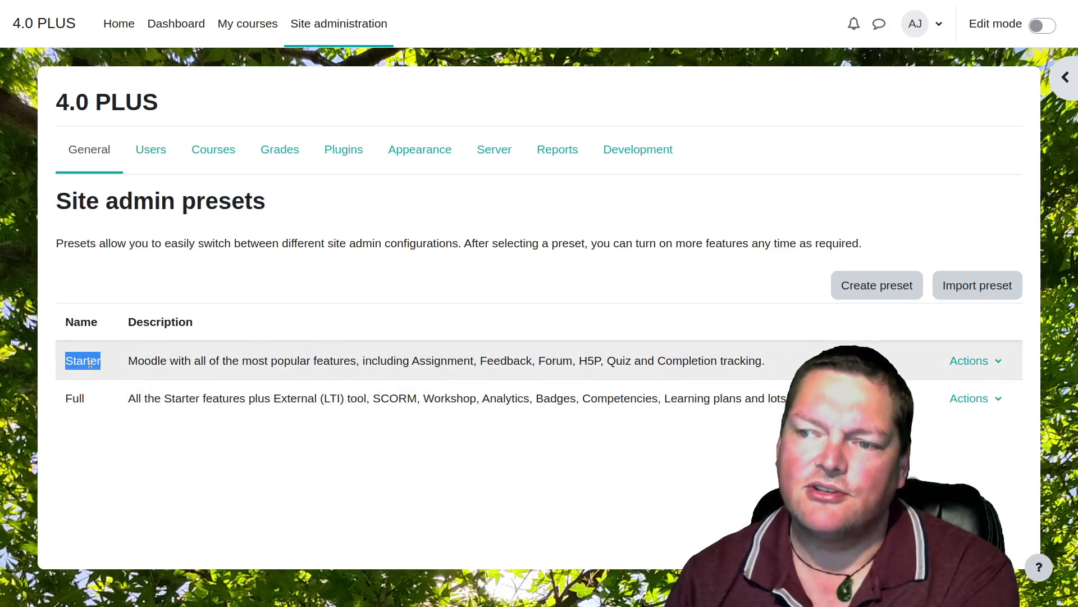
double_click(75, 400)
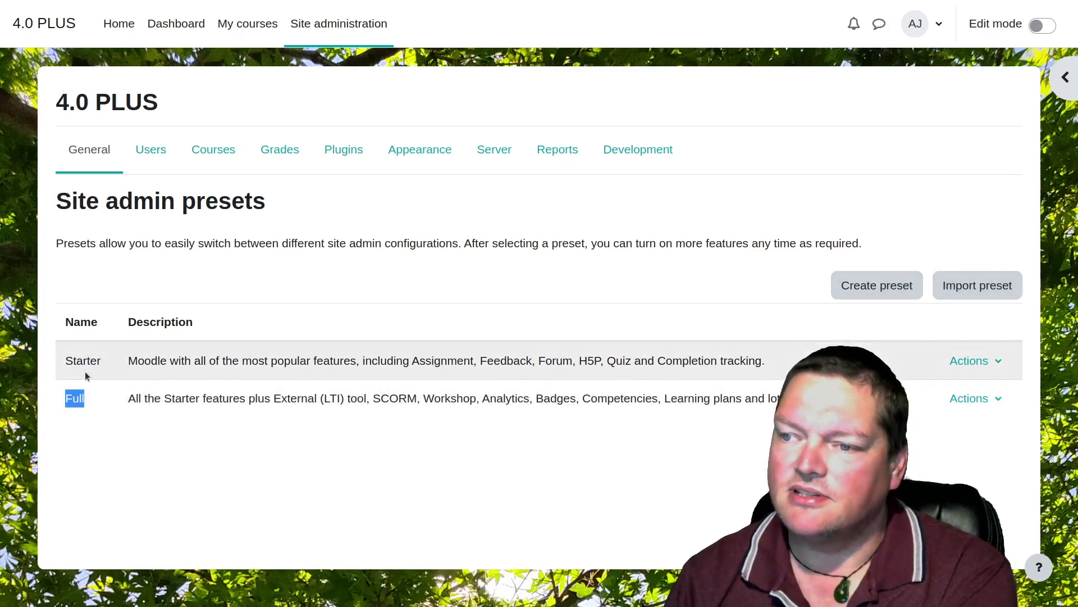
left_click(98, 366)
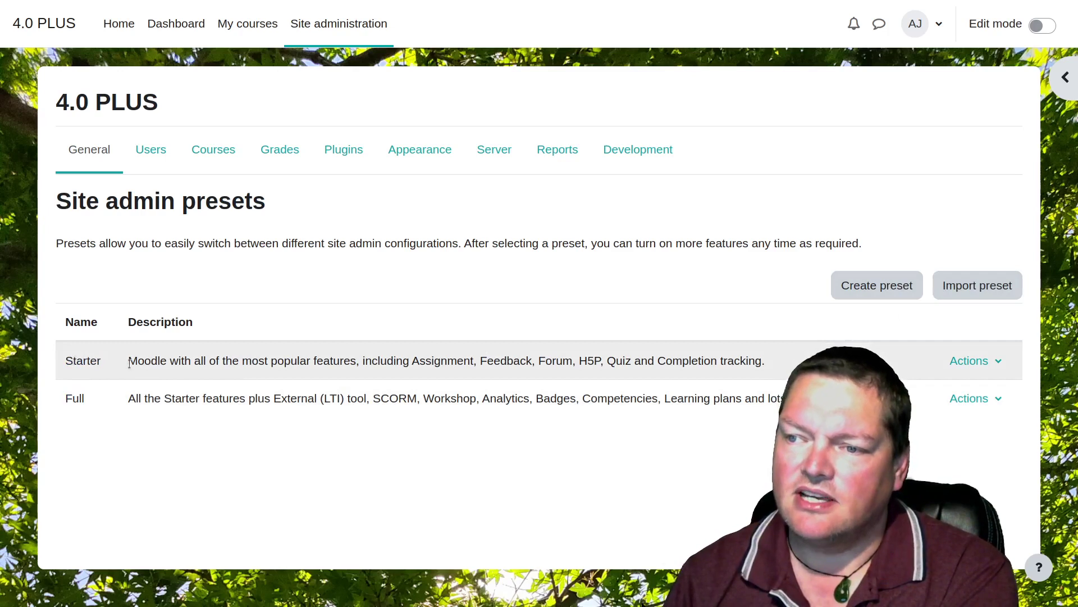
Highlight features in the Starter and Full descriptions, including Workshop and Analytics.
left_click_drag(241, 360, 359, 360)
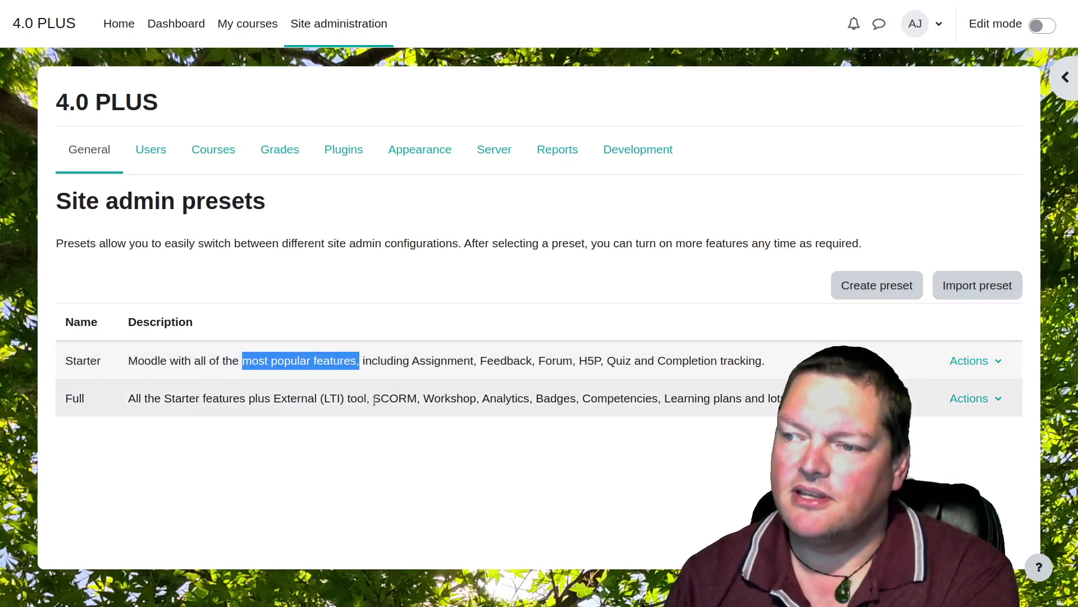
left_click_drag(274, 399, 417, 399)
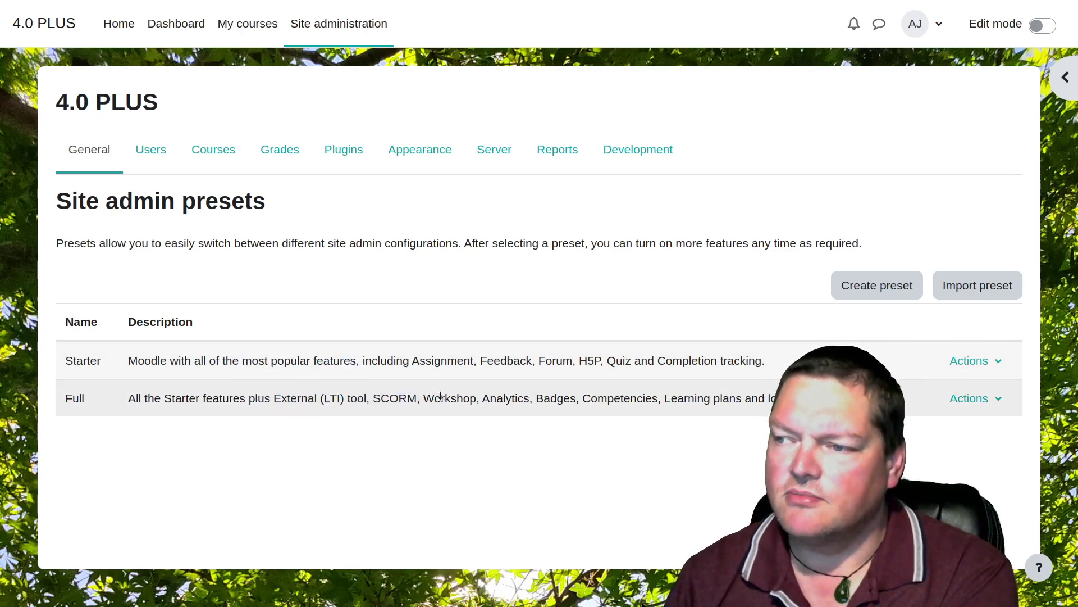
double_click(457, 399)
double_click(506, 400)
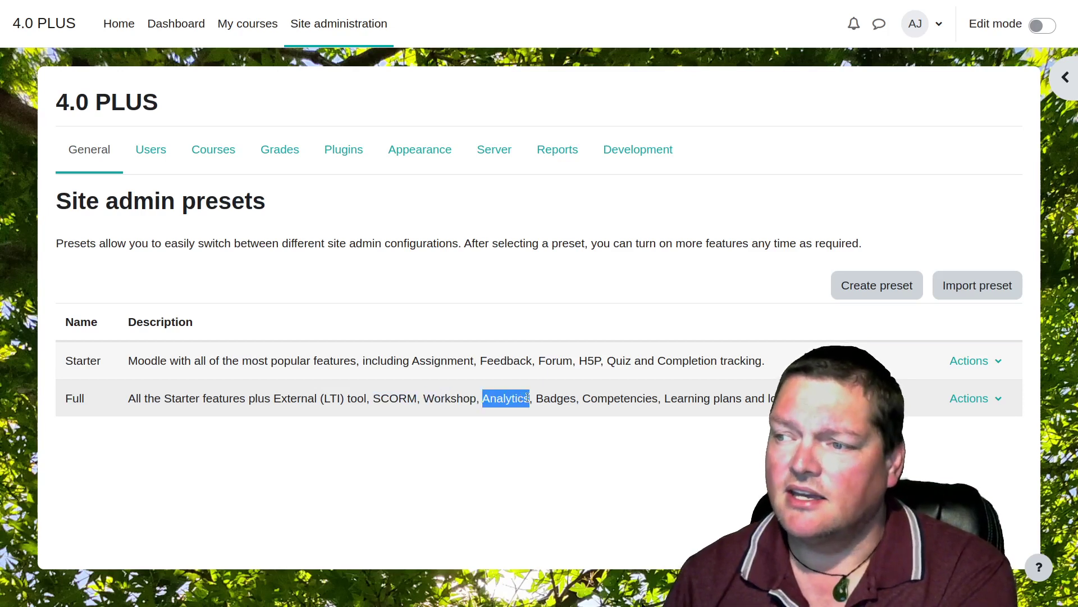
left_click(559, 401)
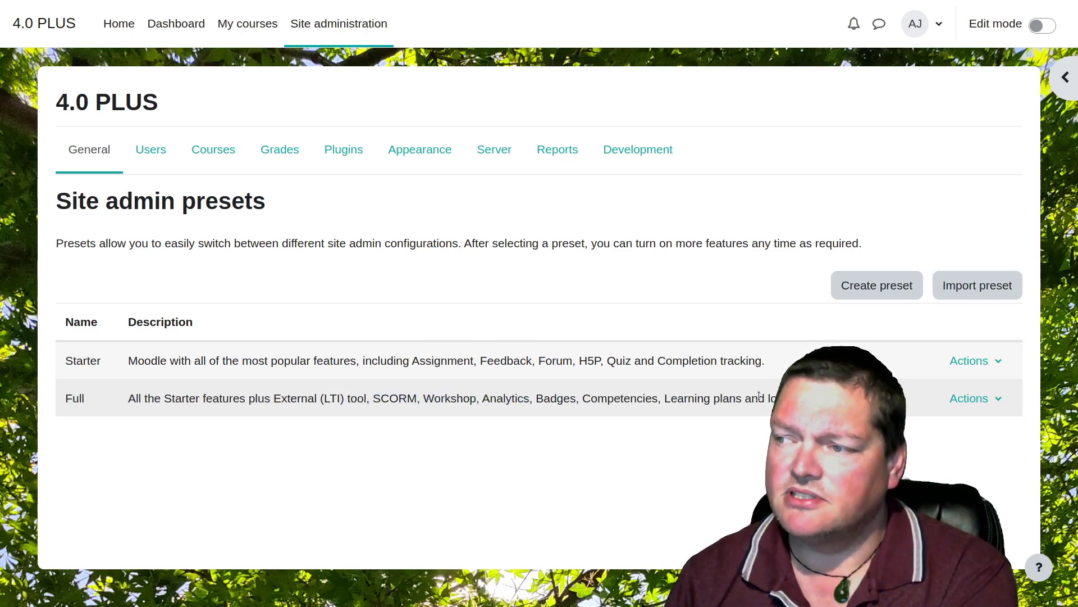
left_click_drag(730, 400, 276, 395)
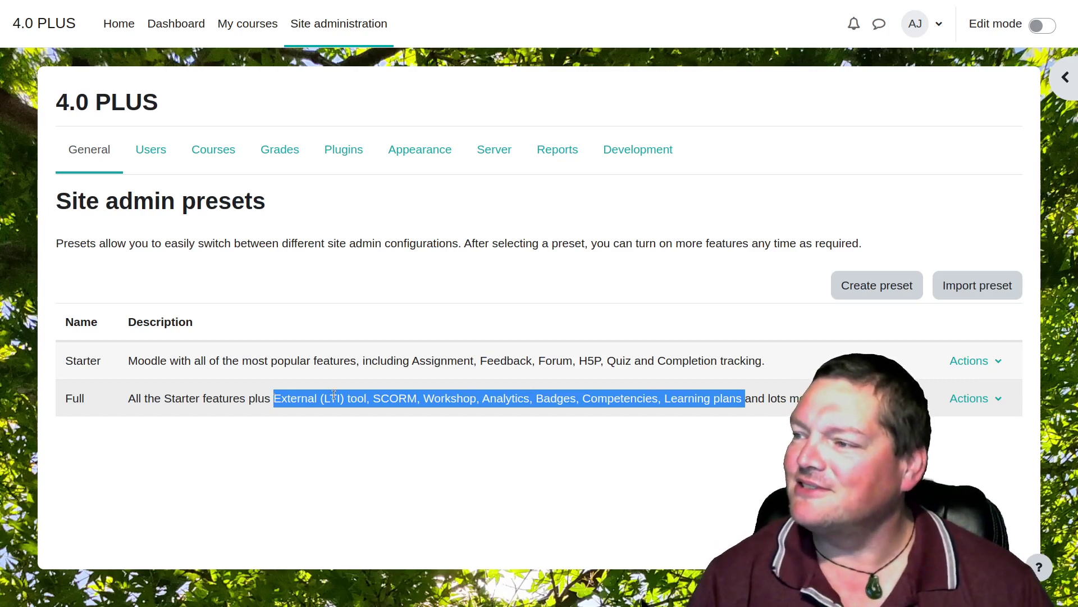
left_click(555, 420)
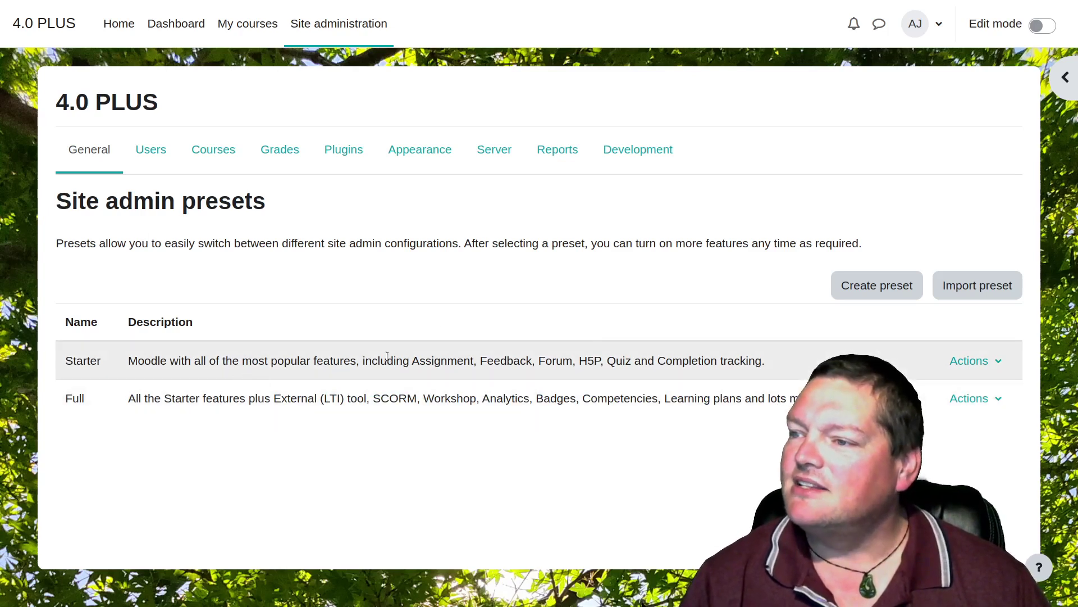
left_click_drag(412, 361, 757, 361)
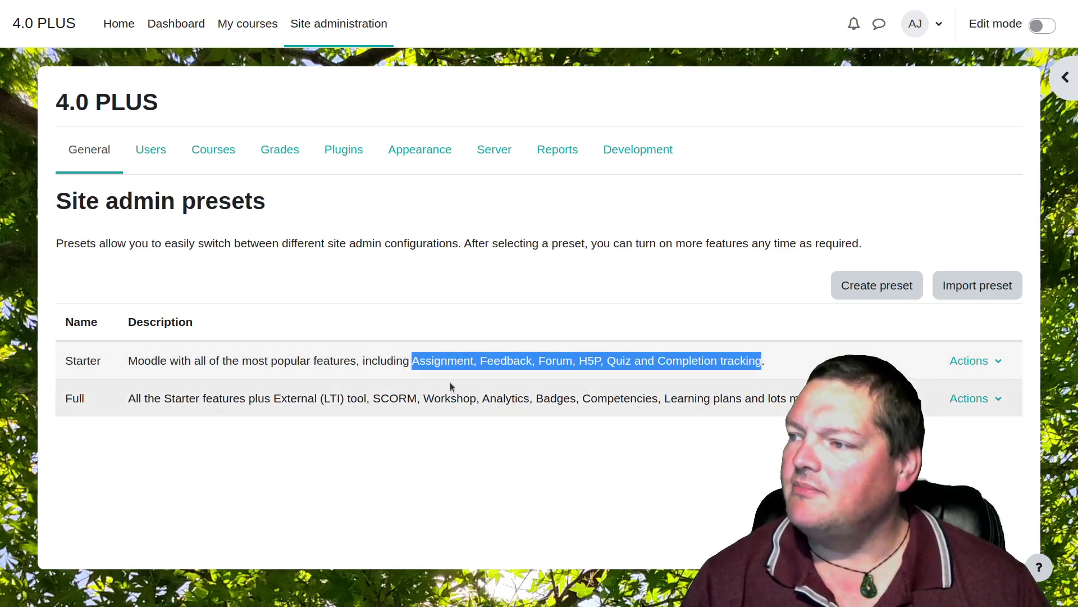
left_click(396, 360)
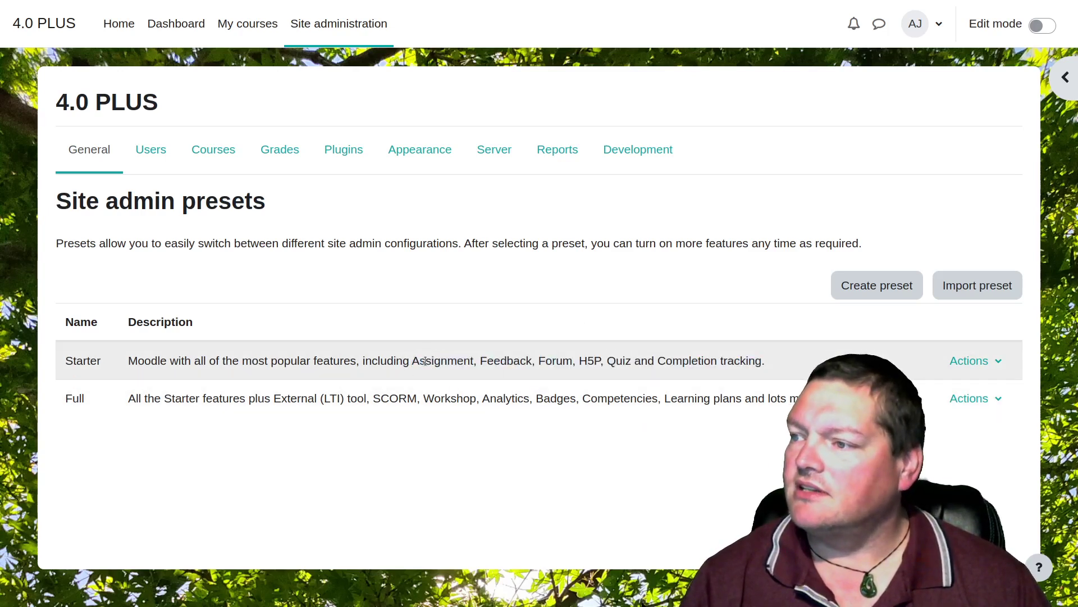
left_click_drag(421, 359, 513, 358)
left_click(512, 359)
double_click(505, 360)
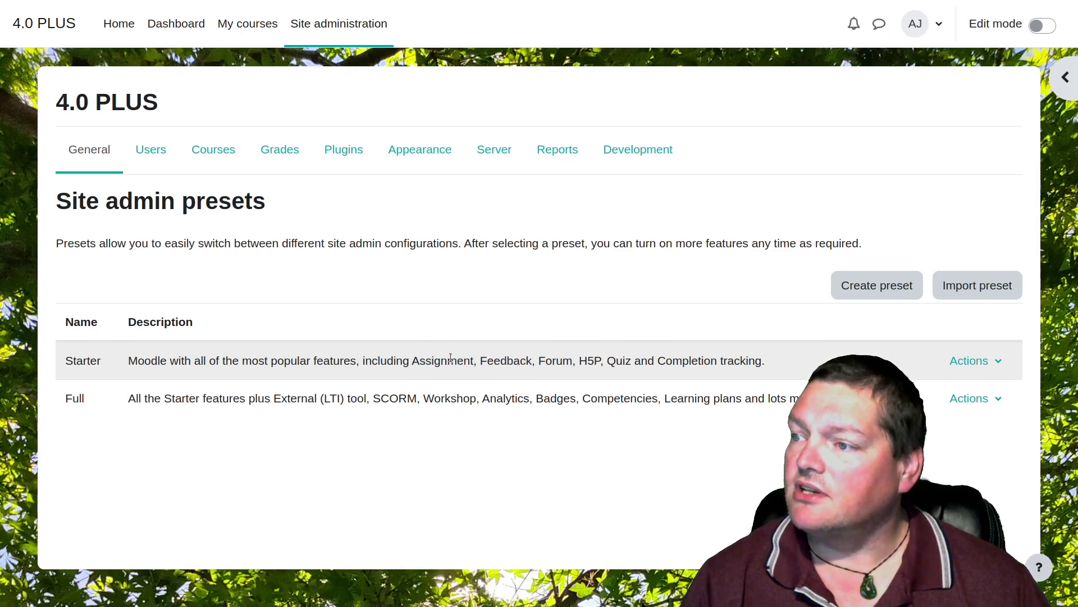
double_click(450, 360)
left_click(507, 360)
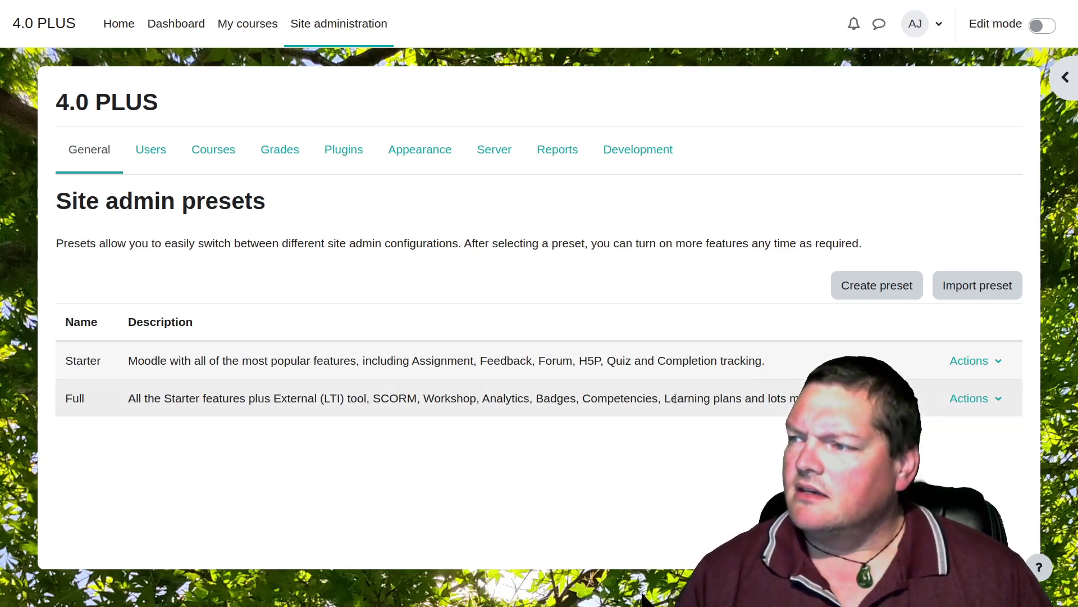
left_click_drag(217, 360, 691, 360)
left_click(766, 359)
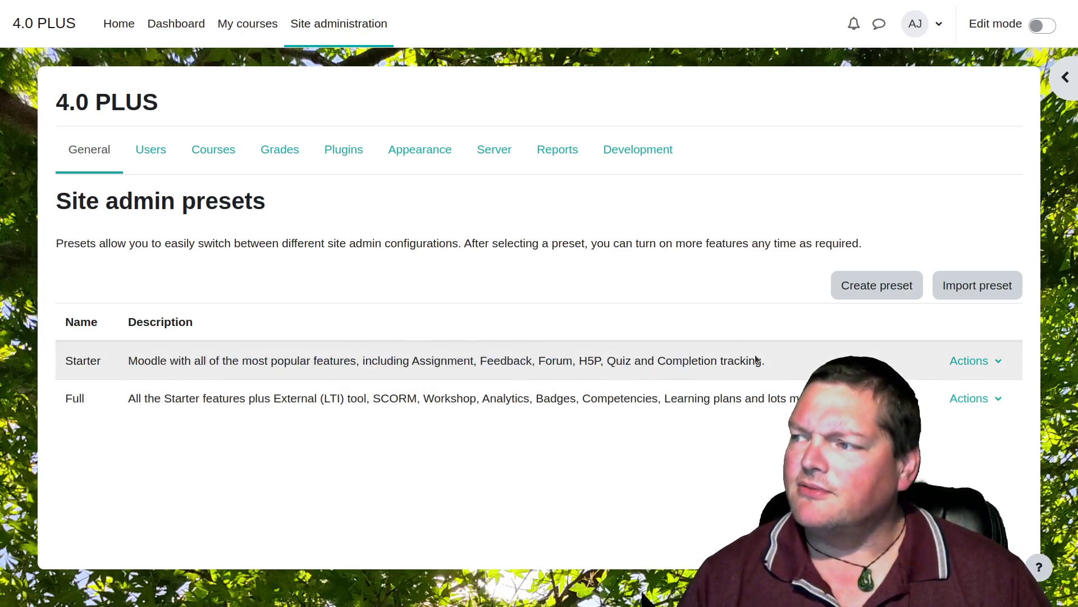
left_click_drag(766, 359, 389, 361)
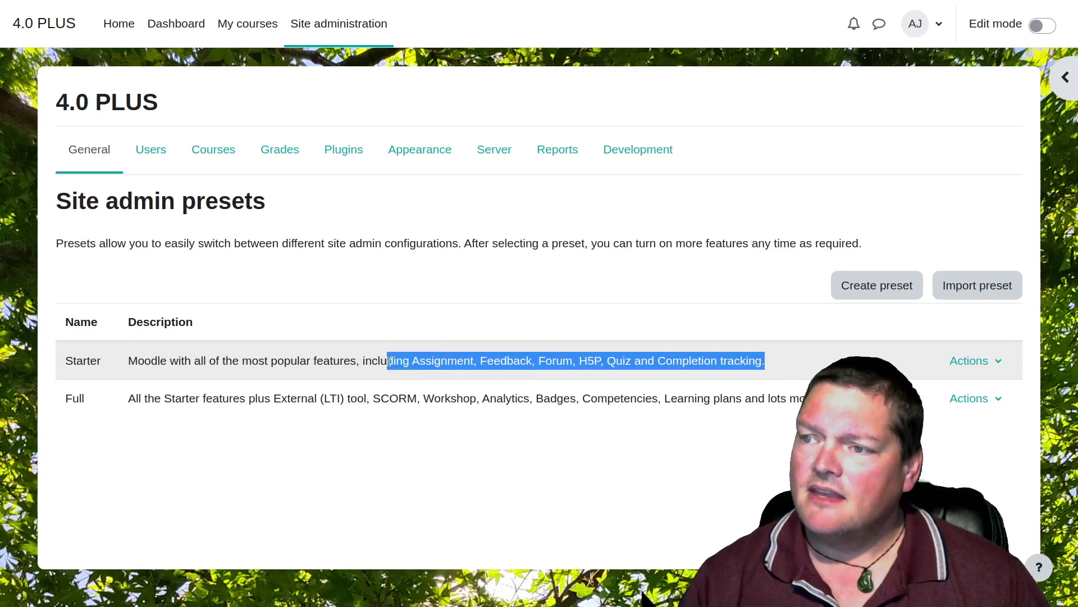
triple_click(388, 362)
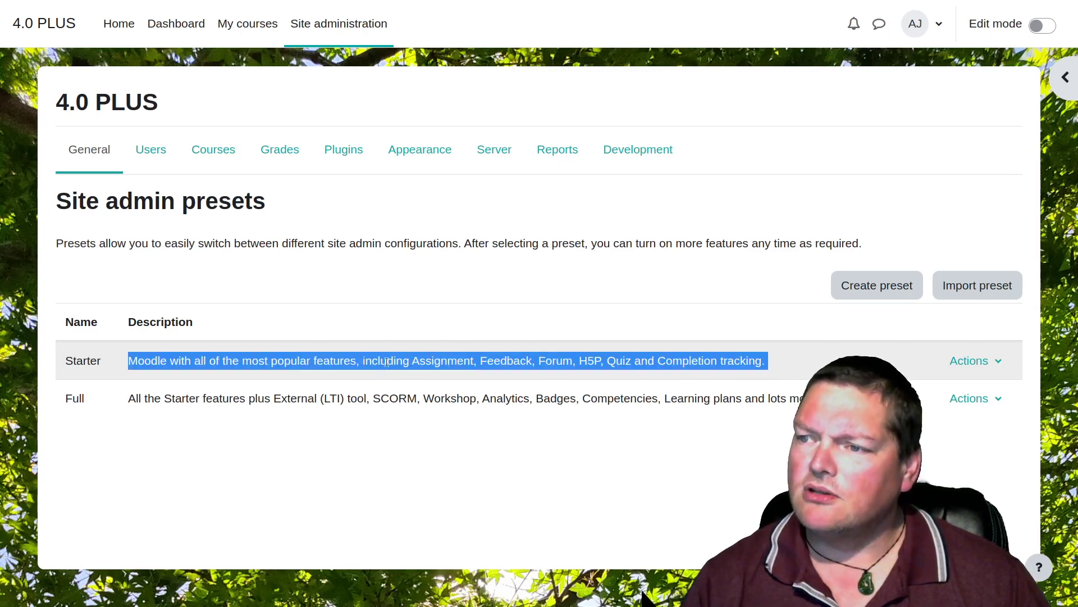
double_click(94, 364)
left_click_drag(168, 360, 690, 361)
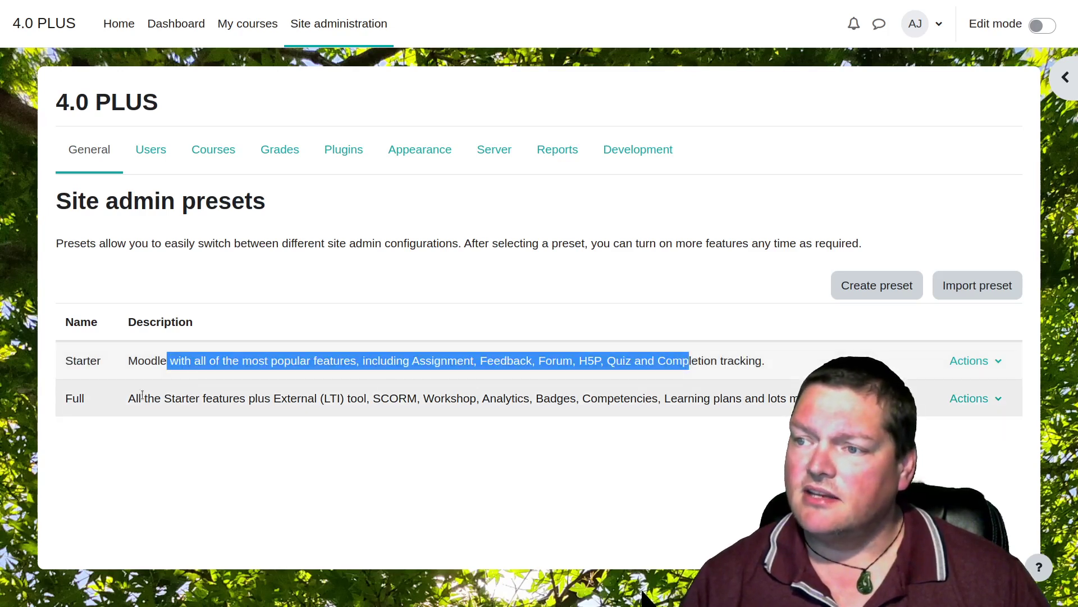
left_click_drag(161, 400, 637, 413)
left_click(636, 409)
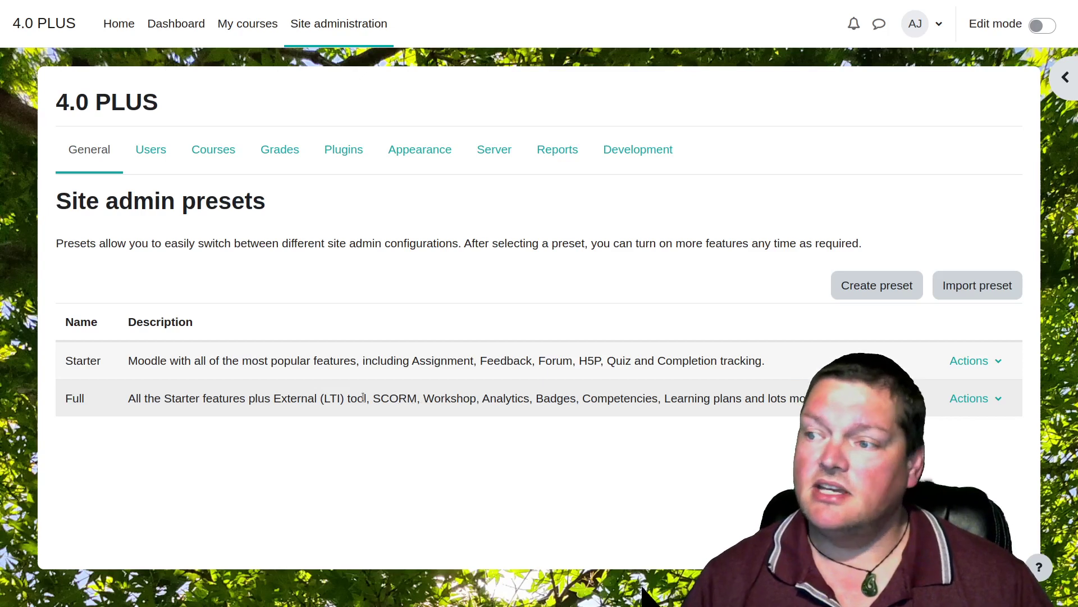
left_click_drag(290, 361, 765, 363)
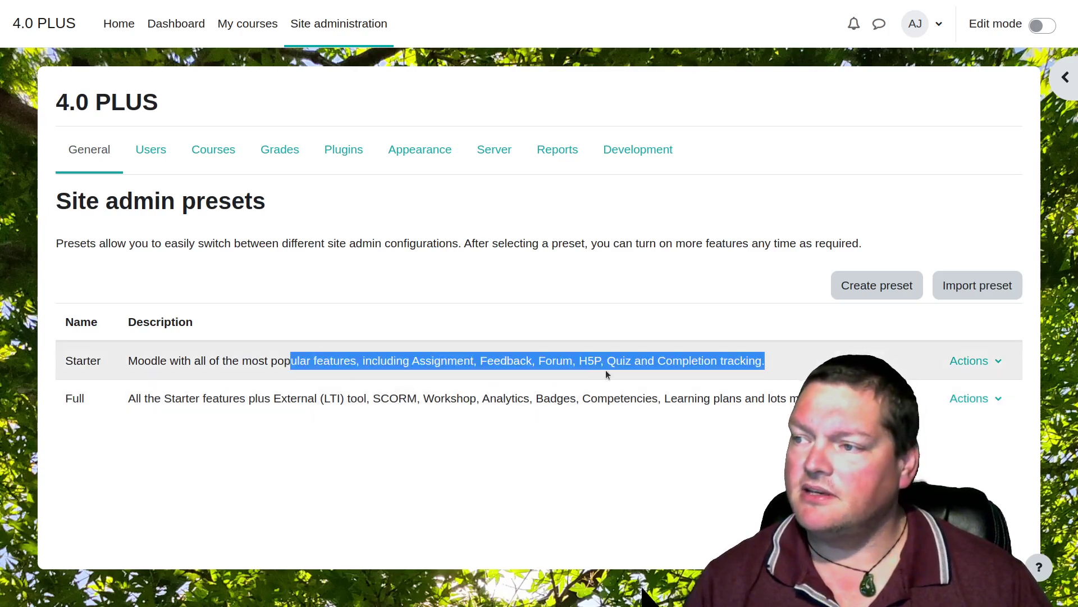
left_click_drag(273, 400, 715, 397)
left_click(715, 398)
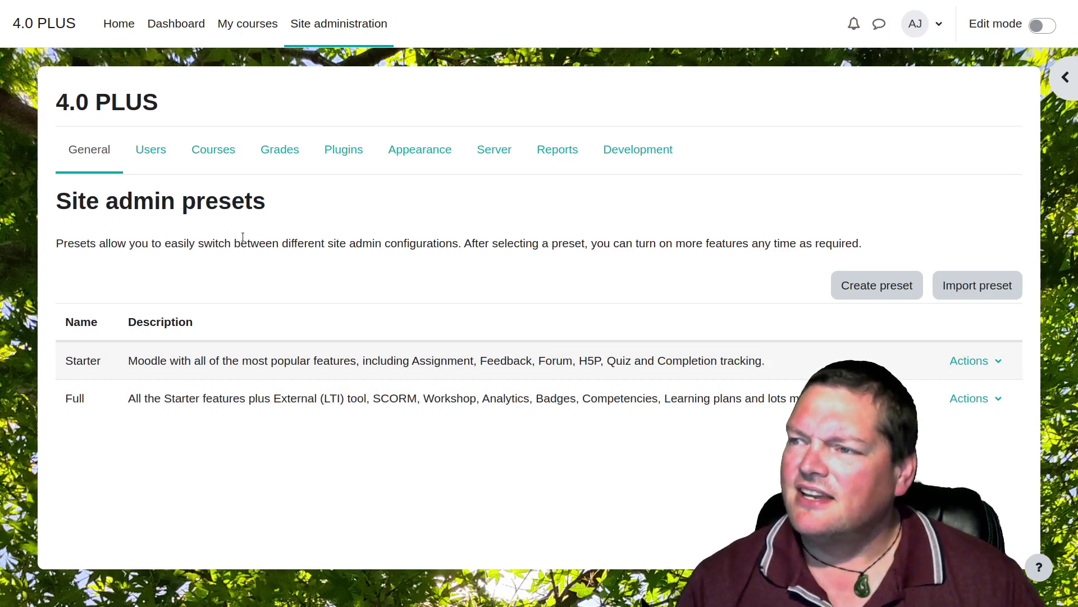
left_click_drag(288, 244, 790, 243)
left_click_drag(860, 244, 817, 241)
left_click(821, 243)
triple_click(825, 243)
left_click(830, 243)
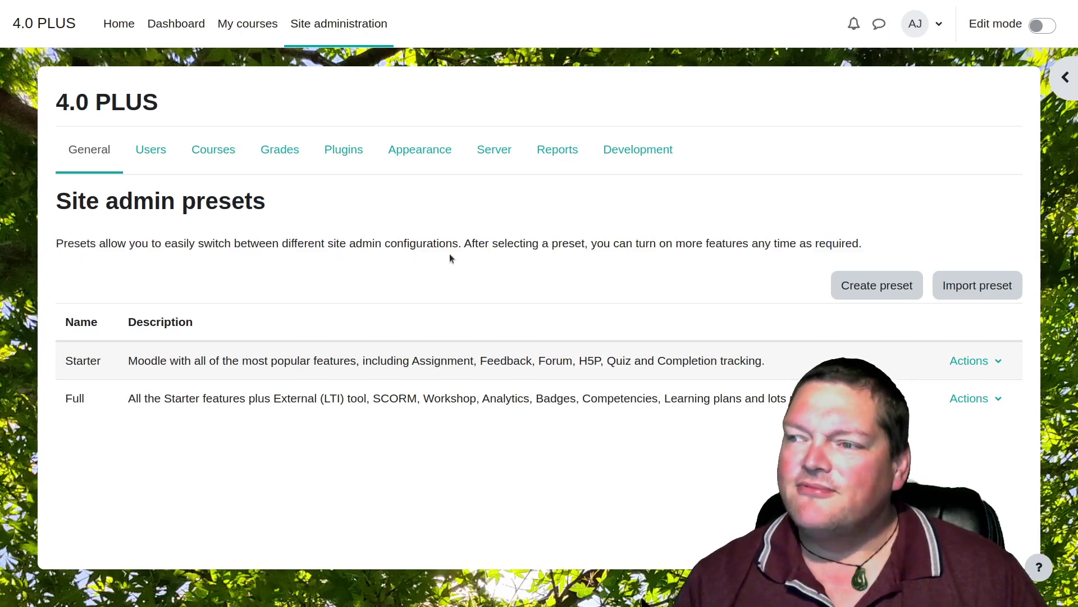
left_click_drag(461, 242, 627, 242)
double_click(687, 246)
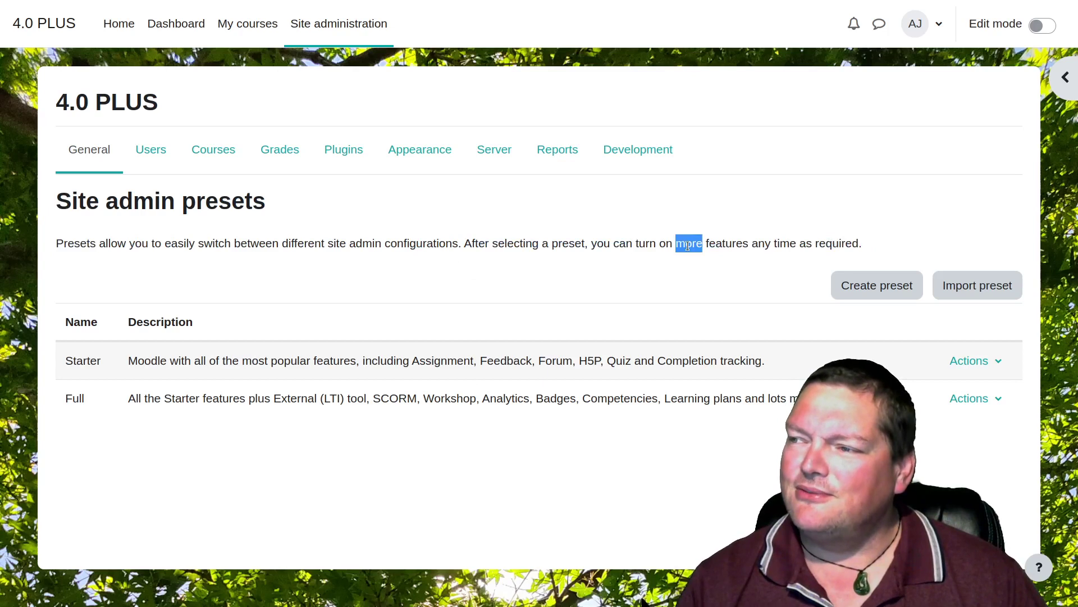
left_click(586, 248)
triple_click(586, 248)
left_click(586, 248)
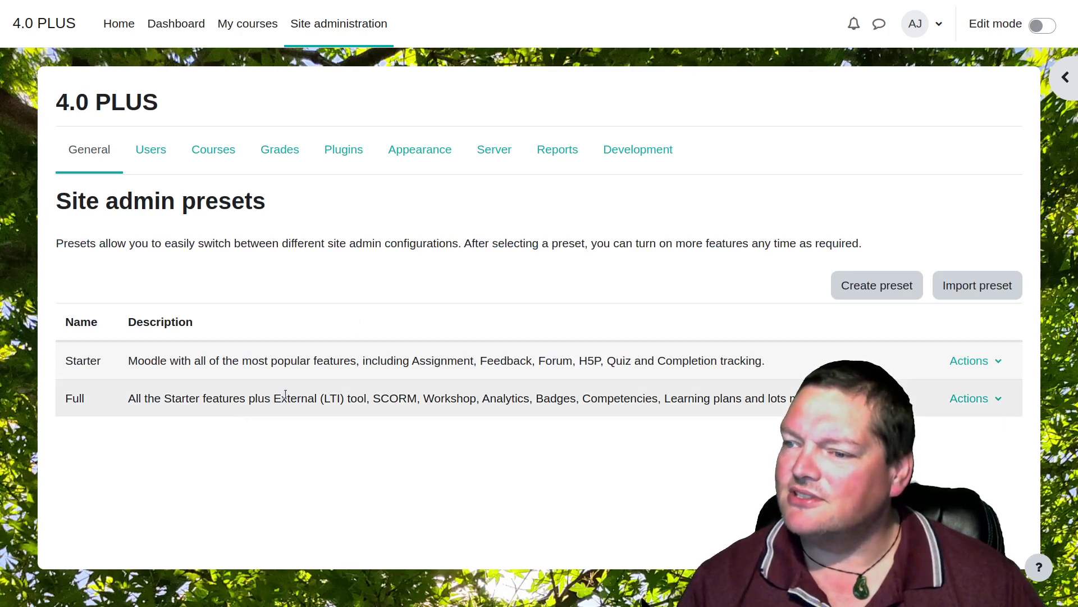
left_click_drag(282, 398, 405, 375)
left_click(394, 364)
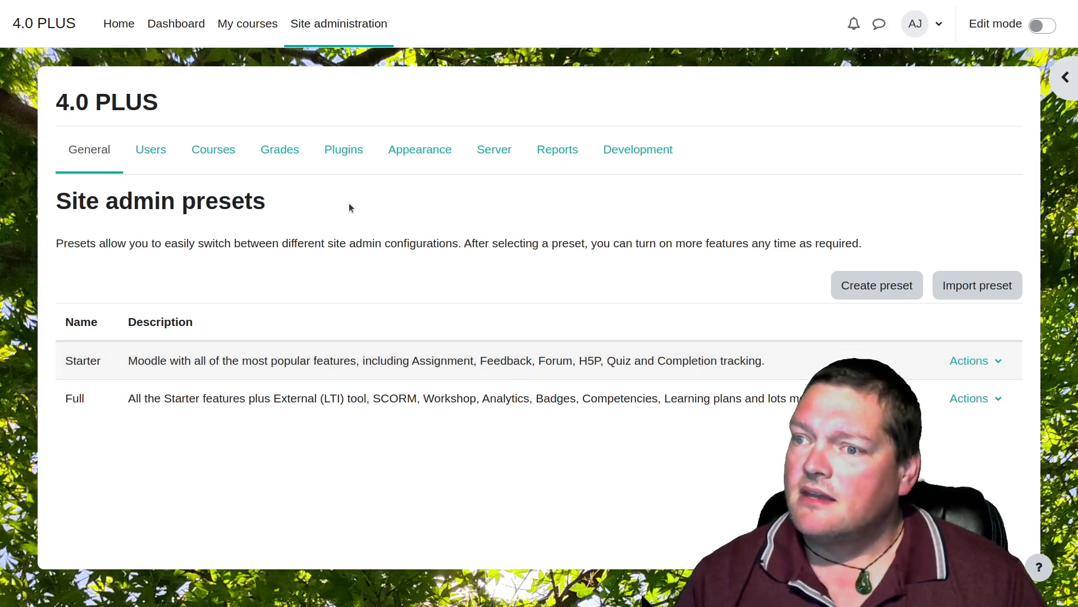
Return to the 4.0 PLUS site home page listing its three courses.
left_click(129, 28)
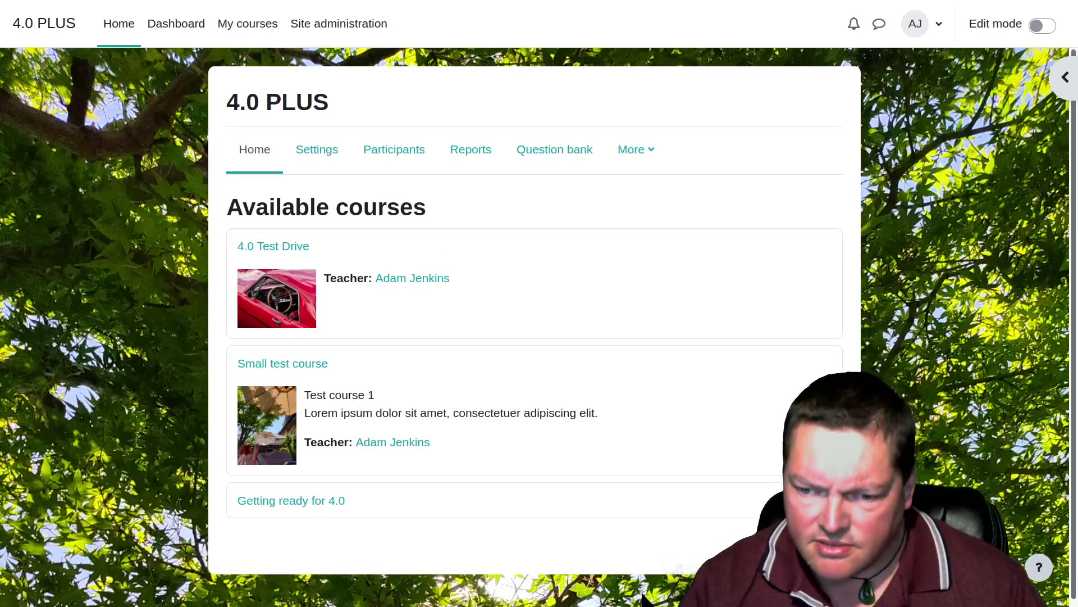